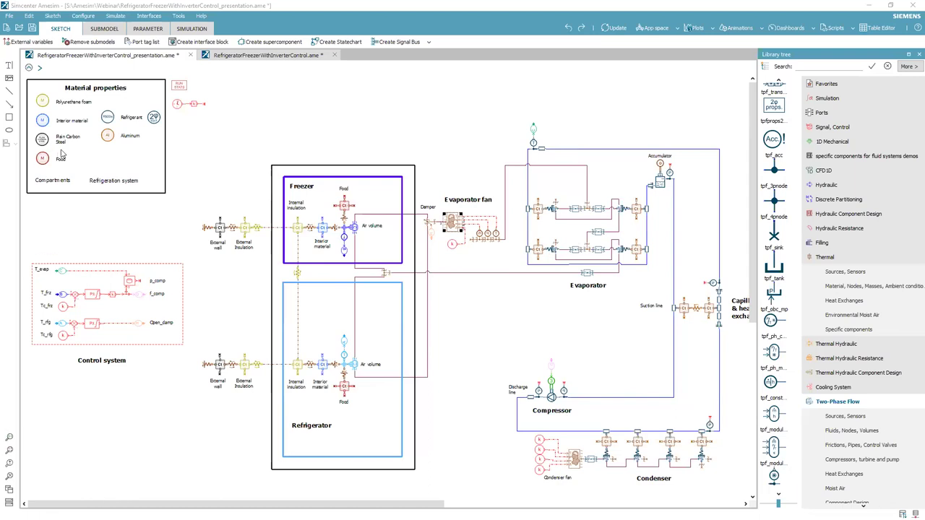
Zoom into the sketch and widen the library panel to show the Two-Phase Flow component grid.
{"action": "scroll", "coordinate": [62, 153], "scroll_direction": "up", "scroll_amount": 2}
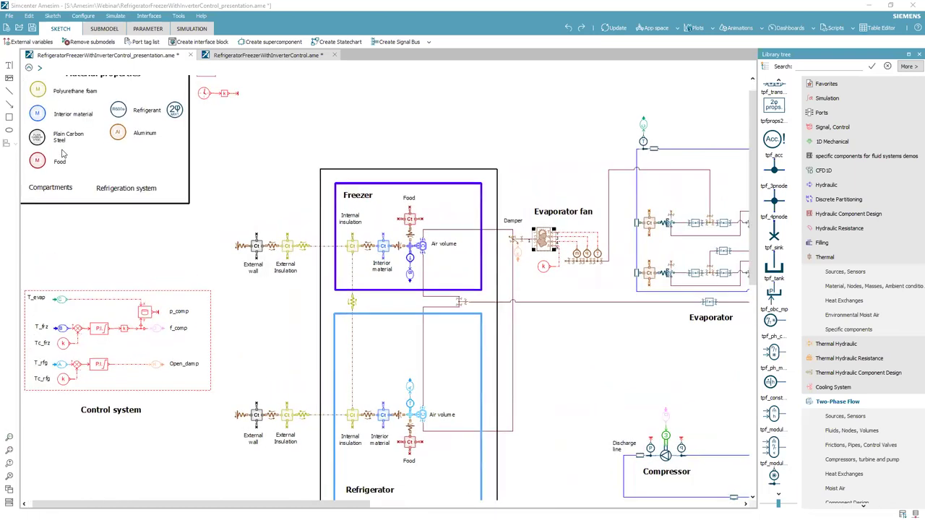
{"action": "scroll", "coordinate": [62, 153], "scroll_direction": "up", "scroll_amount": 1}
{"action": "scroll", "coordinate": [72, 264], "scroll_direction": "left", "scroll_amount": 1}
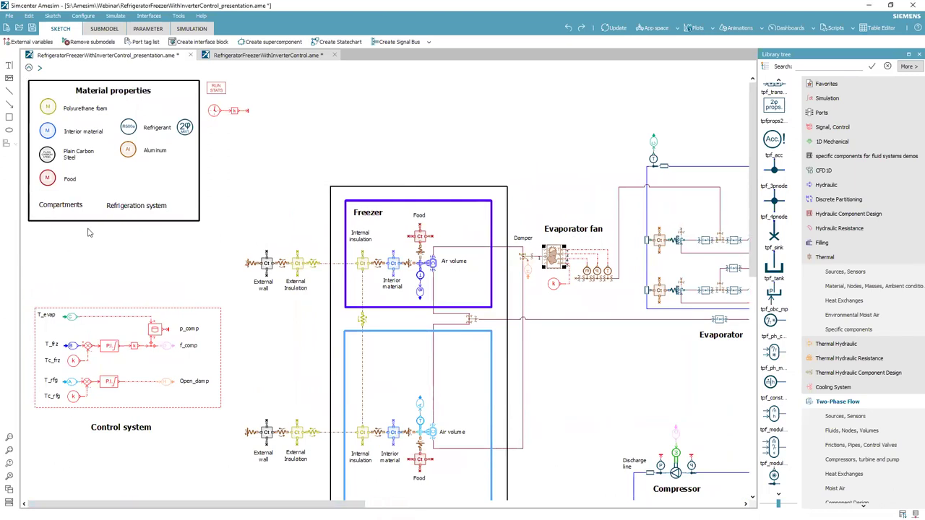
{"action": "scroll", "coordinate": [88, 232], "scroll_direction": "up", "scroll_amount": 1}
{"action": "scroll", "coordinate": [88, 233], "scroll_direction": "up", "scroll_amount": 1}
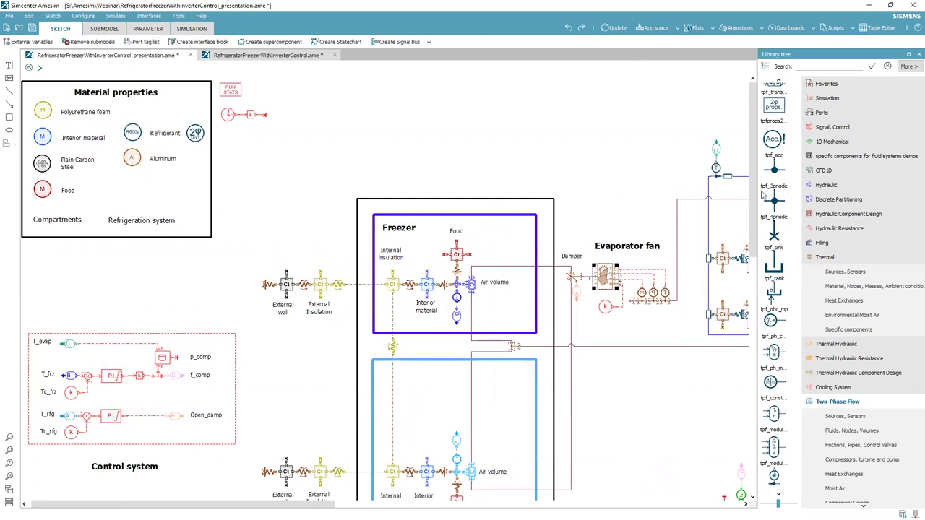
{"action": "left_click_drag", "start_coordinate": [755, 194], "coordinate": [670, 191]}
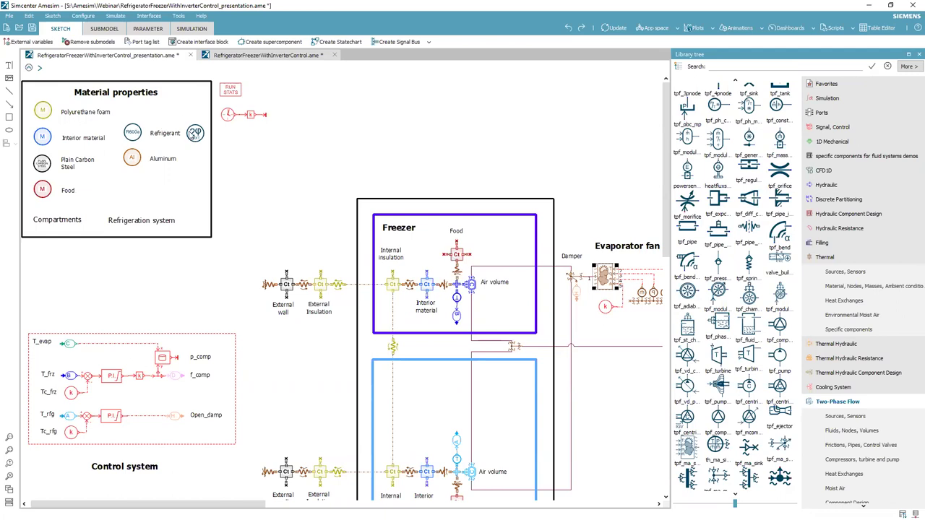
Switch to parameter mode and inspect the R600a refrigerant's fluid index parameter.
{"action": "left_click", "coordinate": [136, 136]}
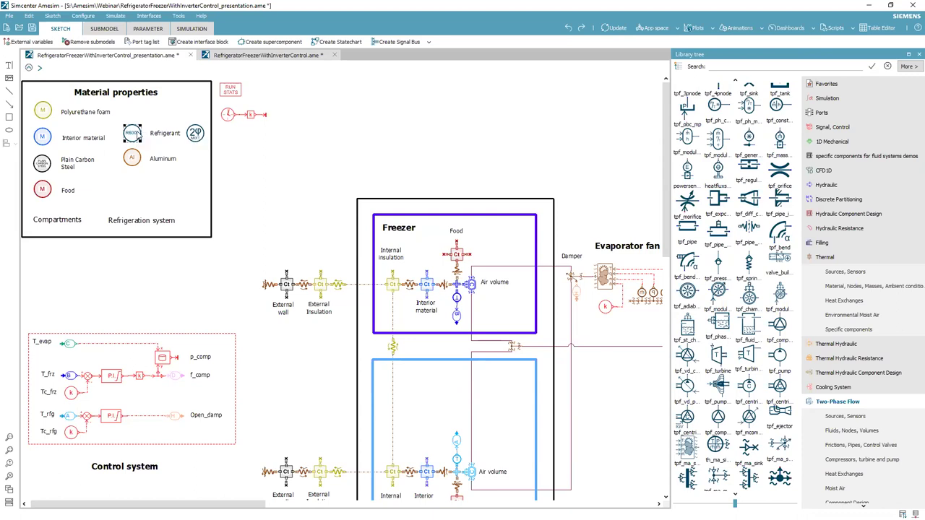
{"action": "left_click", "coordinate": [147, 28]}
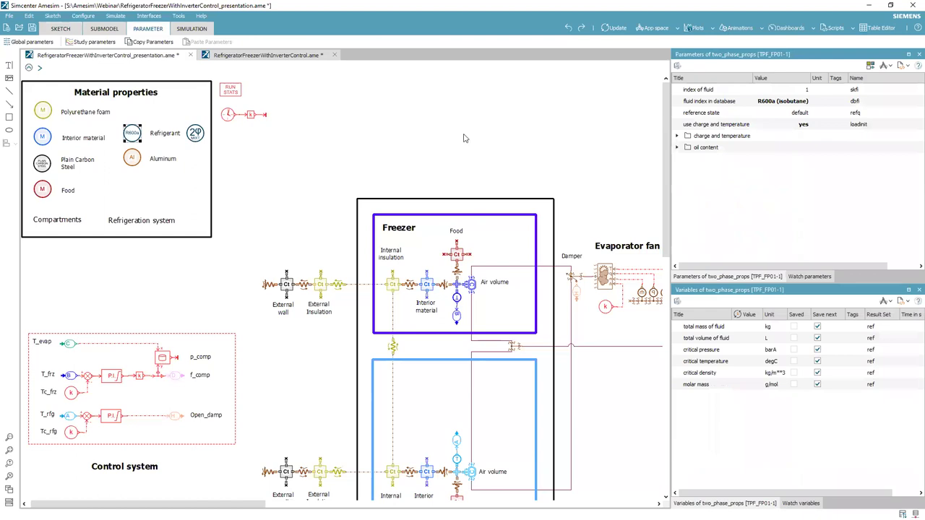
{"action": "left_click", "coordinate": [794, 105]}
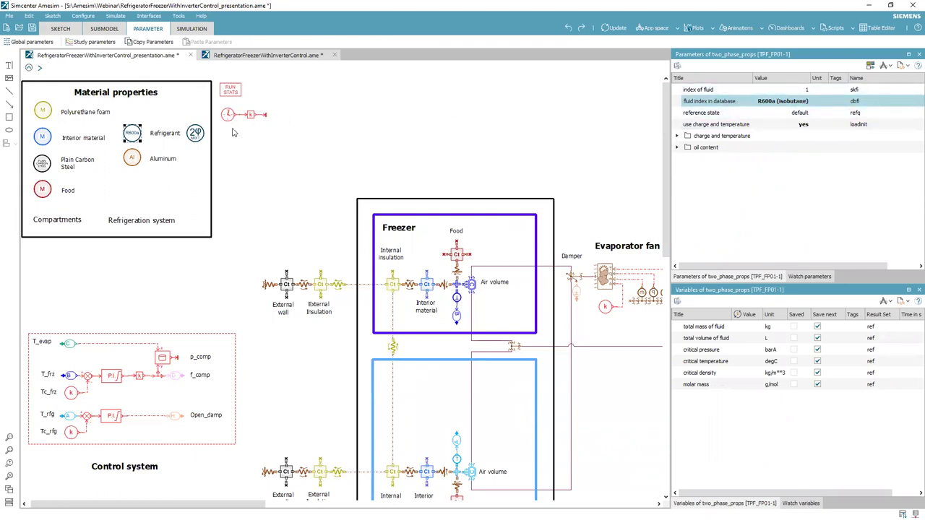
Keep three constituents on the 2Φ mixture component and open its properties app's log(P)-h diagram.
{"action": "left_click", "coordinate": [195, 134]}
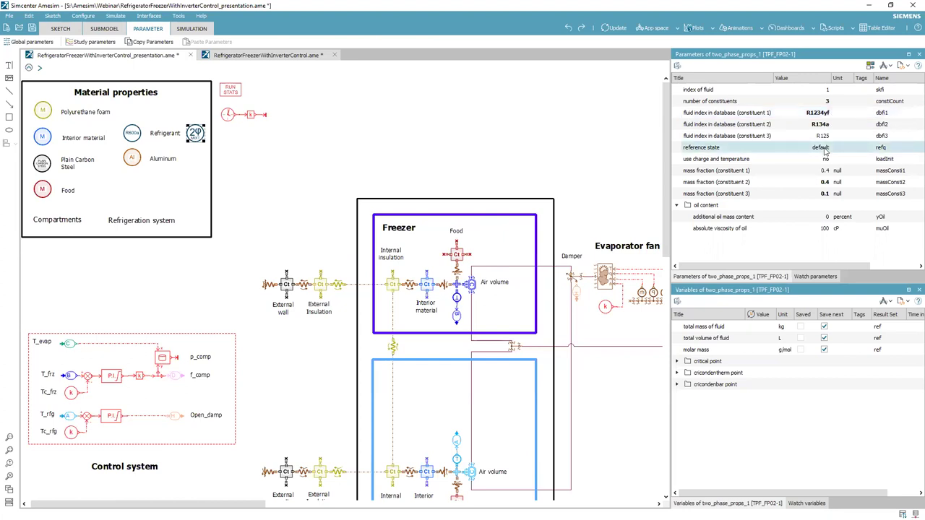
{"action": "left_click", "coordinate": [829, 102]}
{"action": "left_click", "coordinate": [829, 103]}
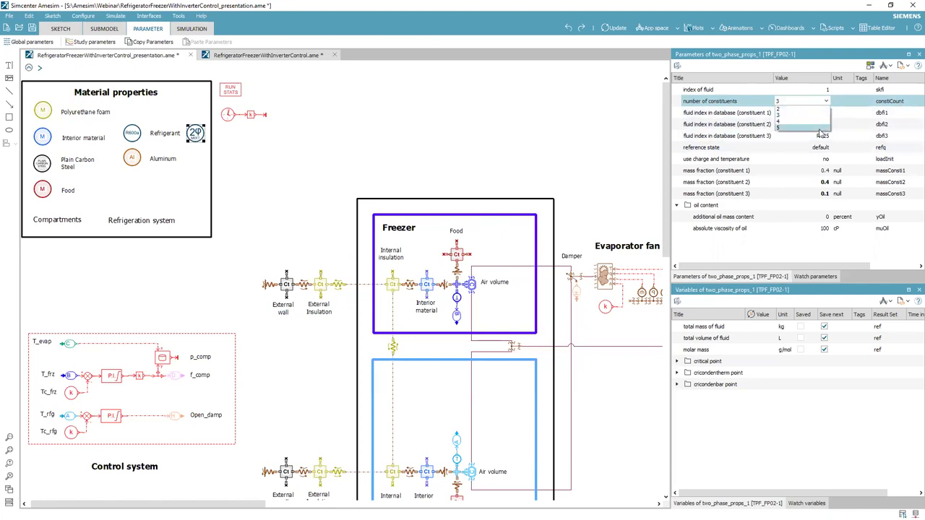
{"action": "left_click", "coordinate": [762, 128]}
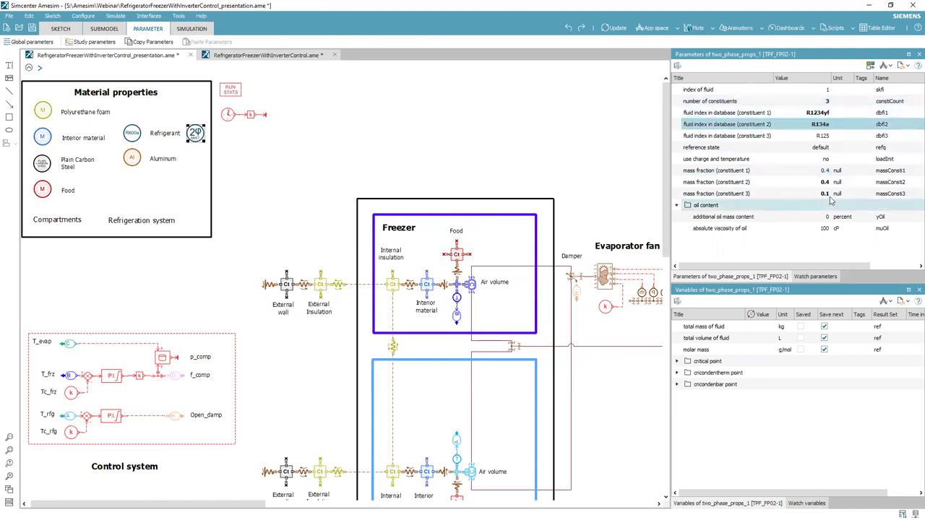
{"action": "left_click", "coordinate": [678, 66]}
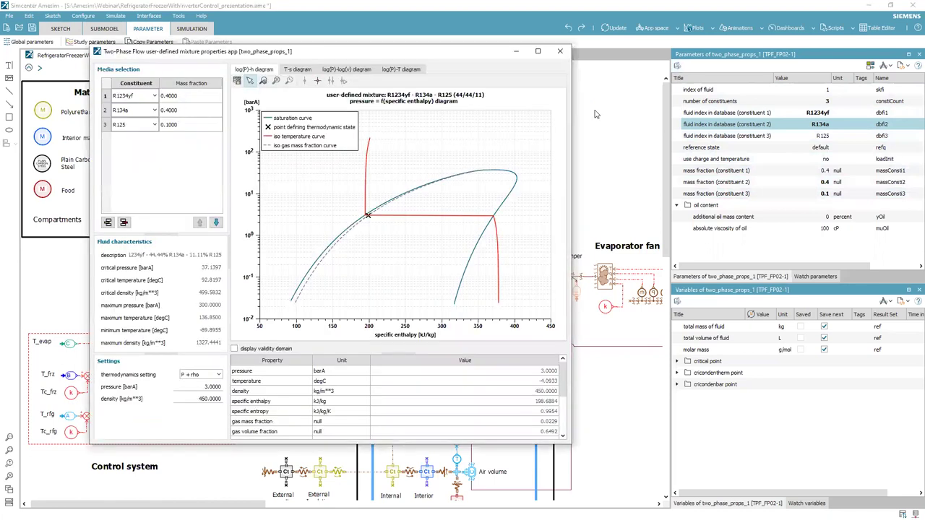
Review the mixture's T-s and log(P)-log(v) diagrams in a widened window, then close it.
{"action": "left_click_drag", "start_coordinate": [571, 205], "coordinate": [739, 207]}
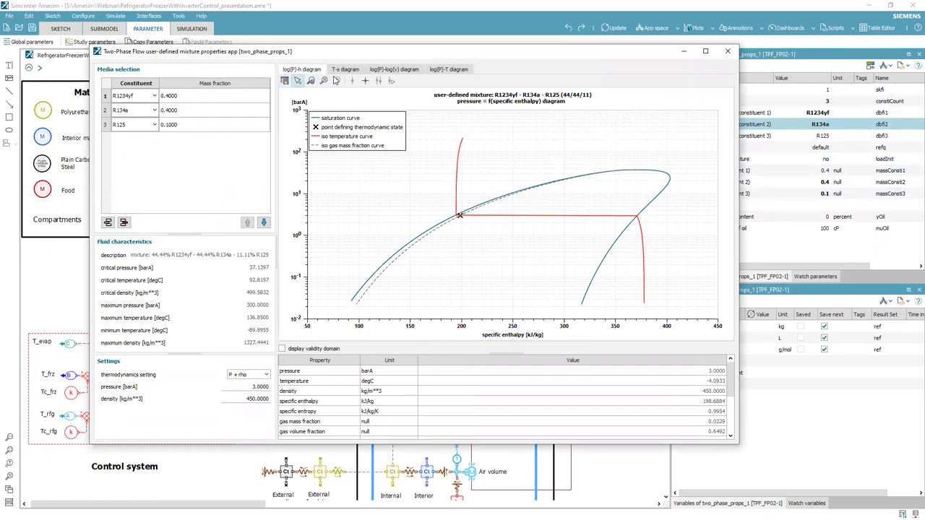
{"action": "left_click", "coordinate": [344, 69]}
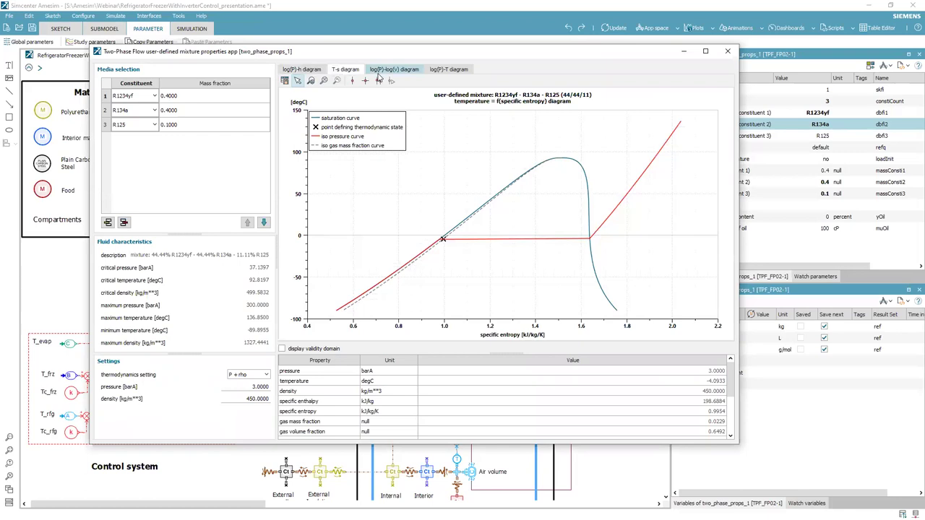
{"action": "left_click", "coordinate": [380, 72]}
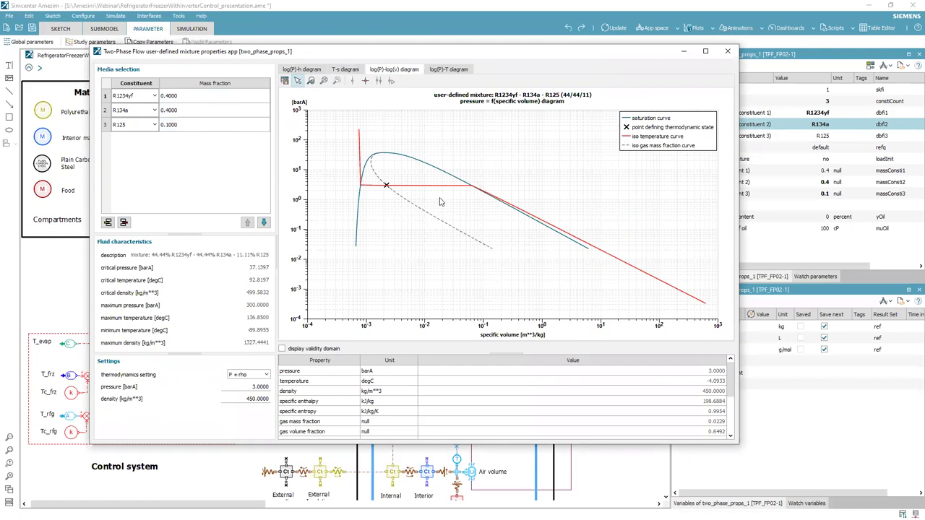
{"action": "left_click", "coordinate": [728, 52]}
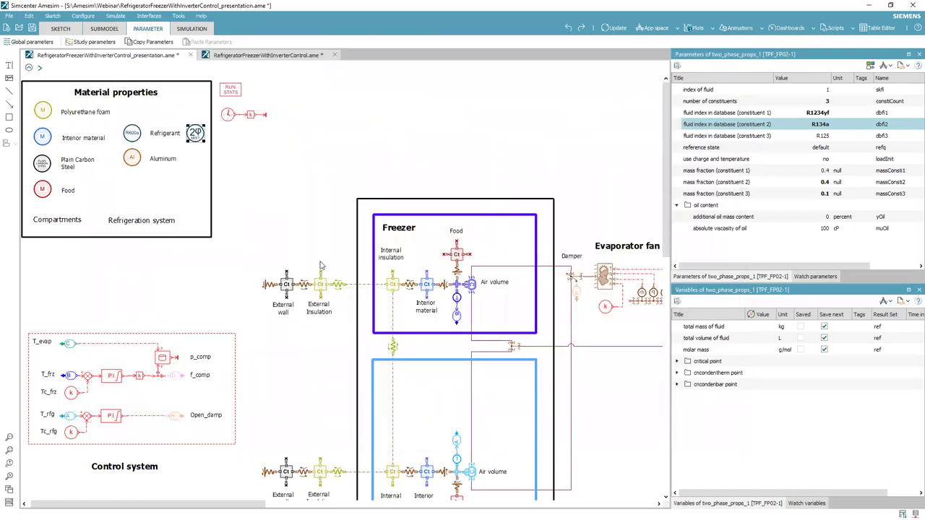
Deselect the refrigerant mixture component and scroll through the freezer and refrigerator sketch.
{"action": "left_click", "coordinate": [298, 222]}
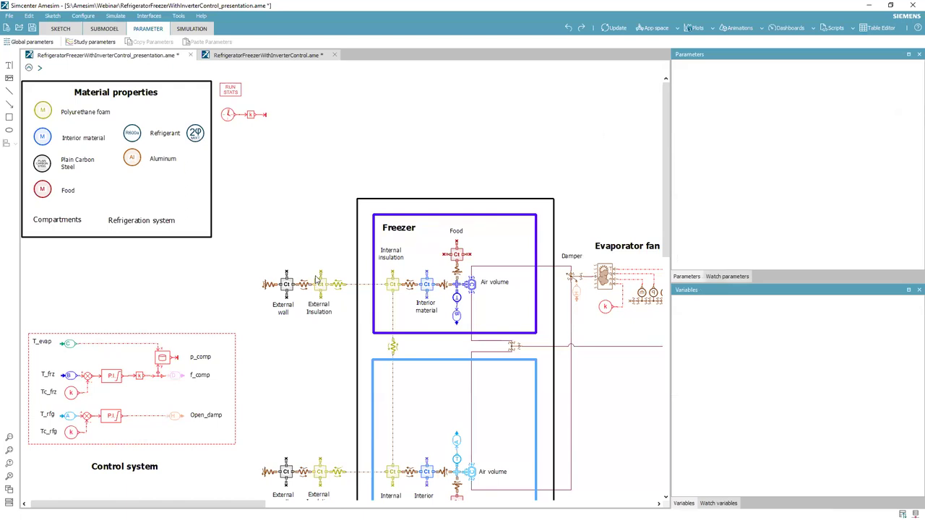
{"action": "scroll", "coordinate": [189, 309], "scroll_direction": "down", "scroll_amount": 1}
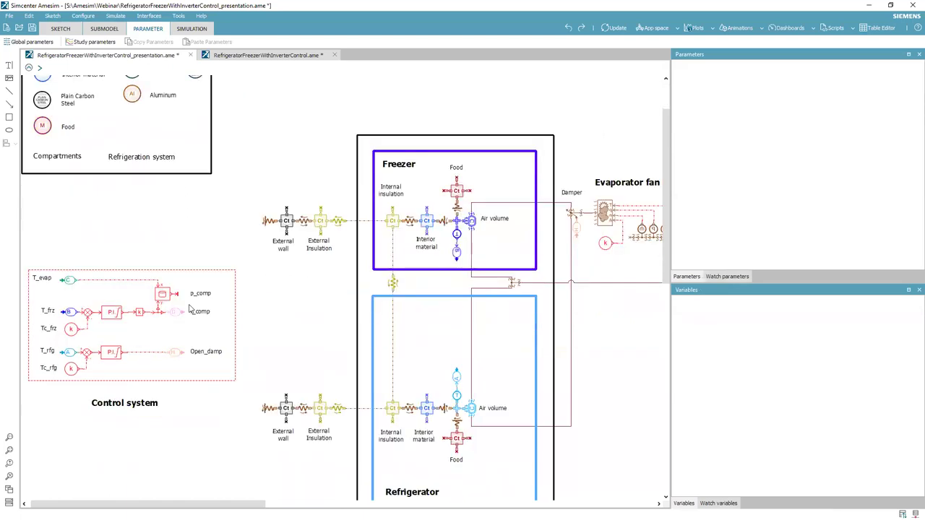
{"action": "scroll", "coordinate": [190, 297], "scroll_direction": "up", "scroll_amount": 1}
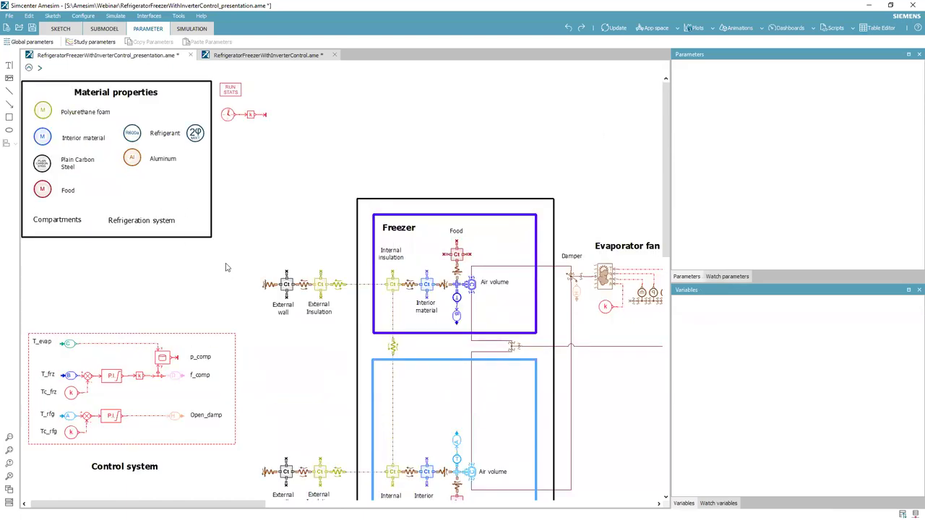
{"action": "scroll", "coordinate": [227, 264], "scroll_direction": "down", "scroll_amount": 2}
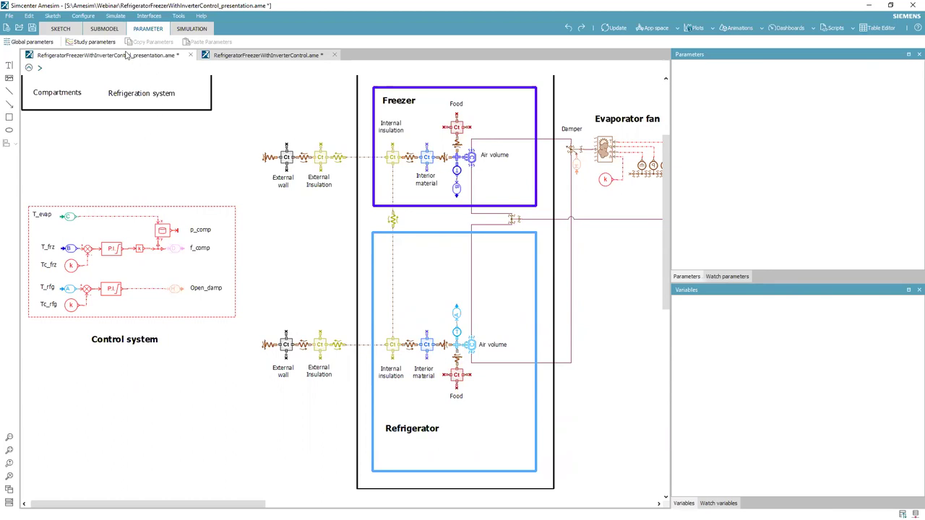
Return to sketch mode, cancel a started statechart placement, and zoom out.
{"action": "left_click", "coordinate": [61, 29]}
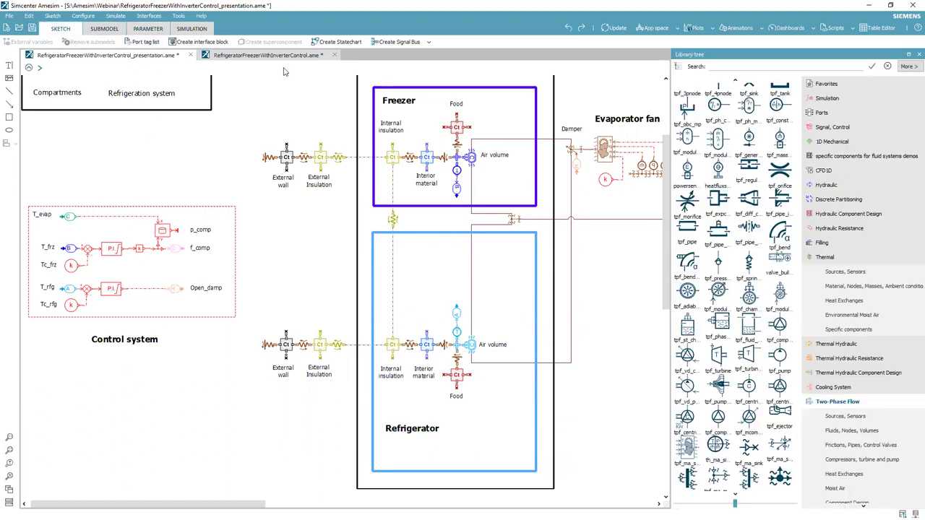
{"action": "left_click", "coordinate": [336, 42]}
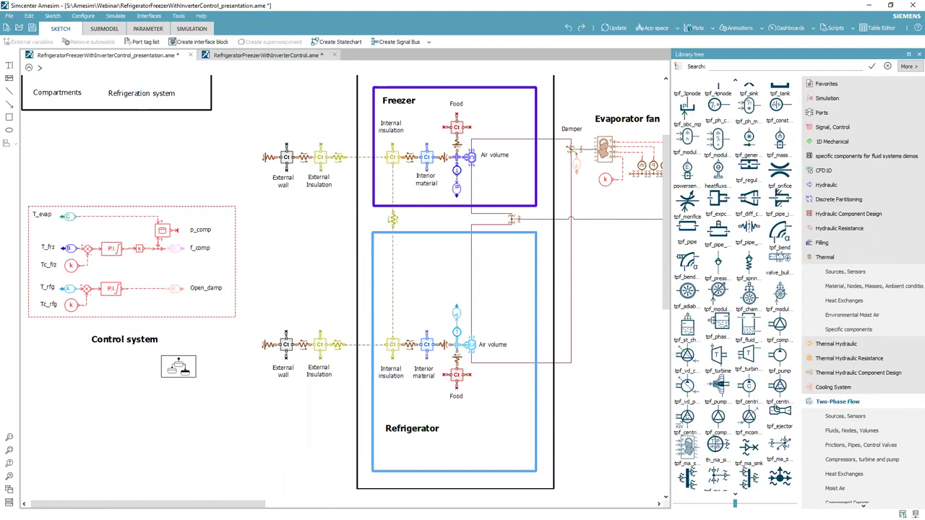
{"action": "key", "text": "Escape"}
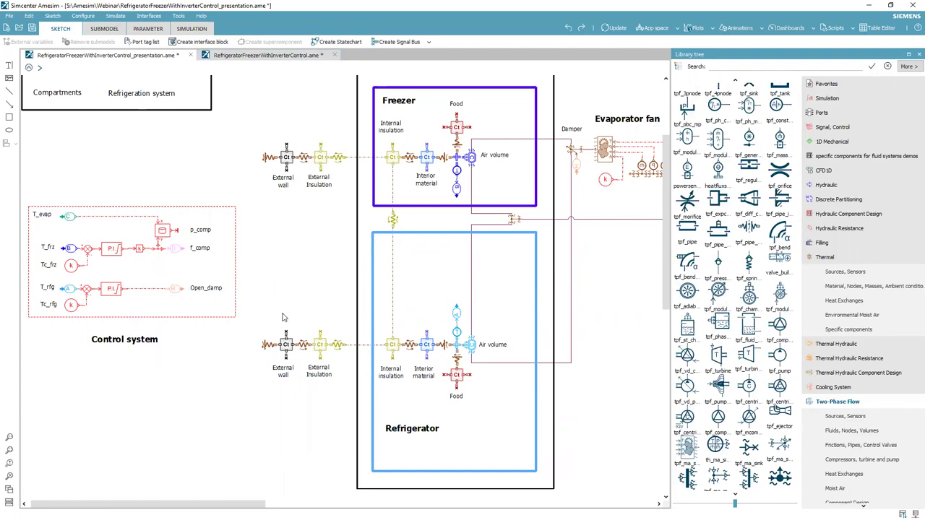
{"action": "scroll", "coordinate": [283, 317], "scroll_direction": "down", "scroll_amount": 1}
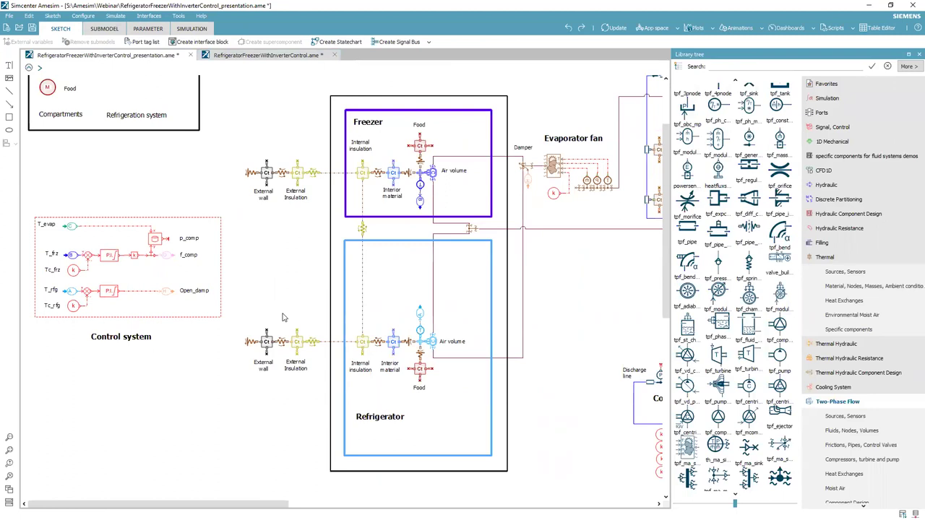
{"action": "scroll", "coordinate": [283, 317], "scroll_direction": "down", "scroll_amount": 3}
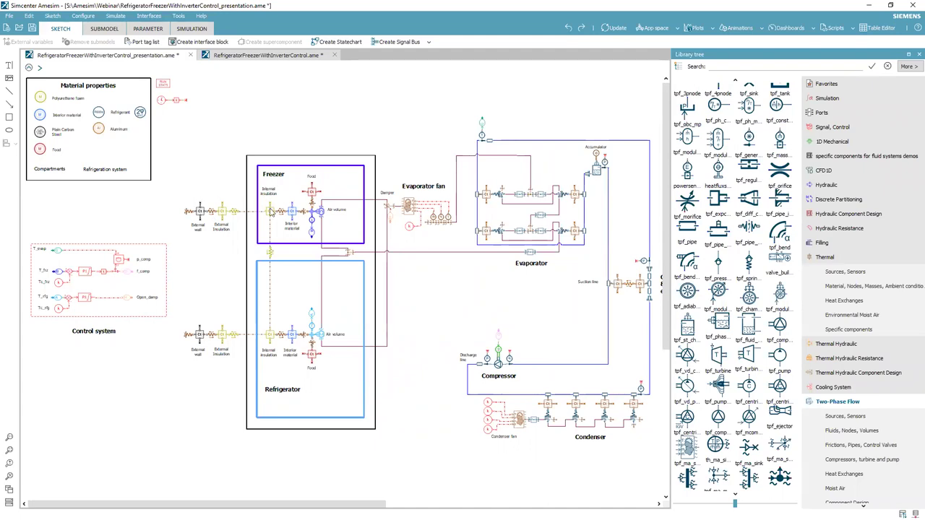
Zoom onto the freezer and select its convection and External wall blocks in parameter mode.
{"action": "scroll", "coordinate": [239, 186], "scroll_direction": "up", "scroll_amount": 3}
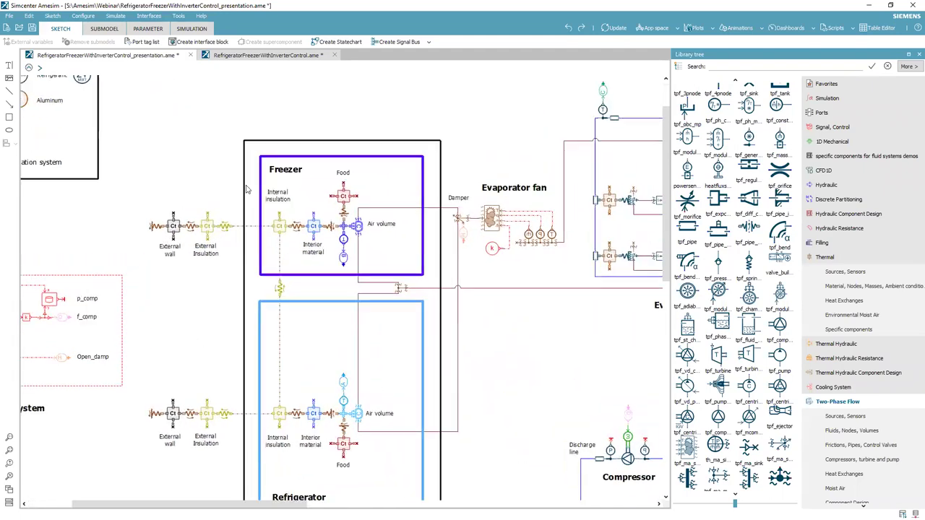
{"action": "scroll", "coordinate": [186, 188], "scroll_direction": "up", "scroll_amount": 1}
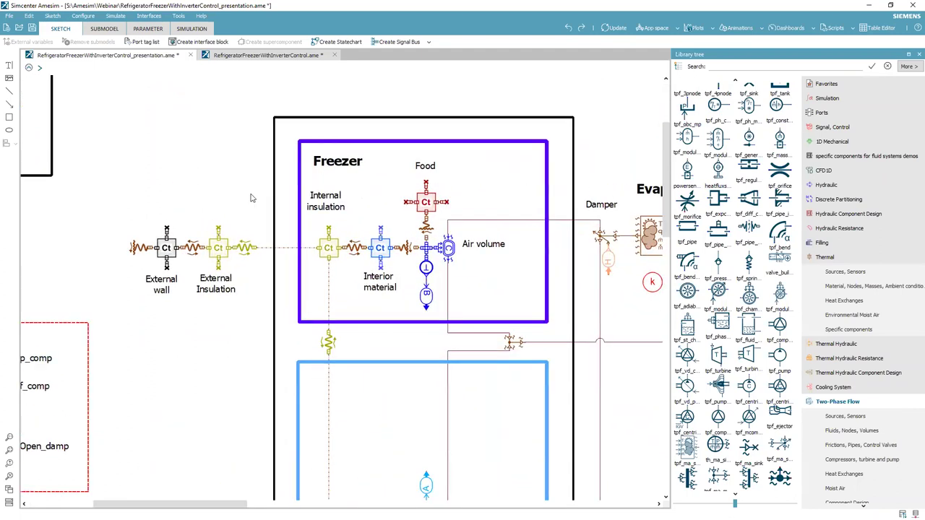
{"action": "scroll", "coordinate": [258, 192], "scroll_direction": "up", "scroll_amount": 1}
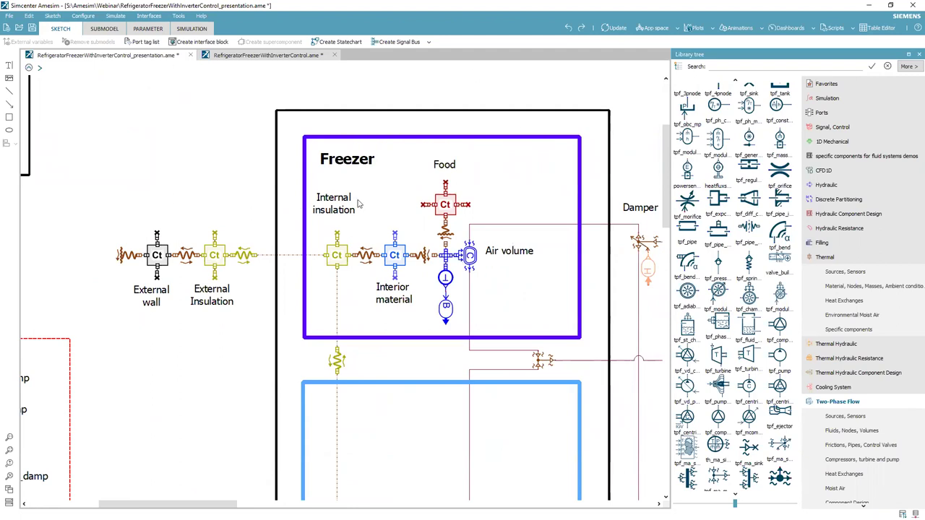
{"action": "left_click", "coordinate": [125, 263]}
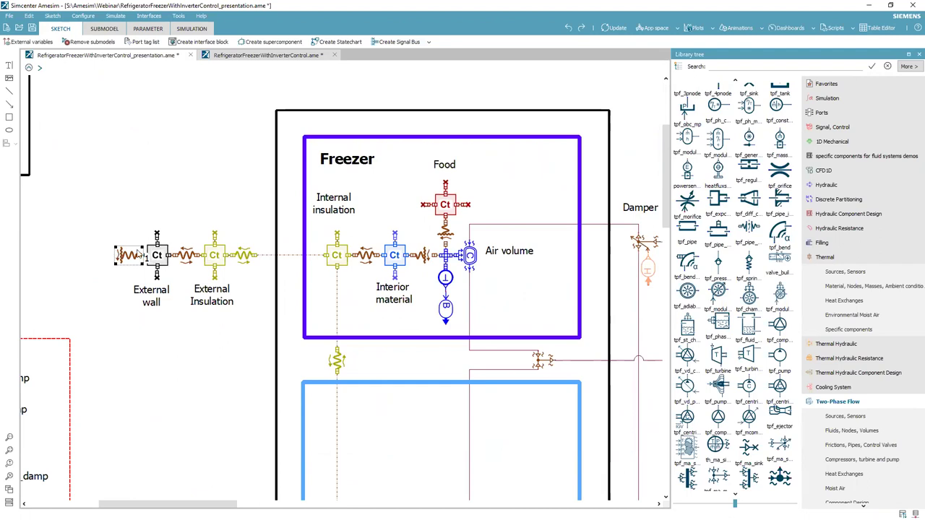
{"action": "left_click", "coordinate": [156, 257]}
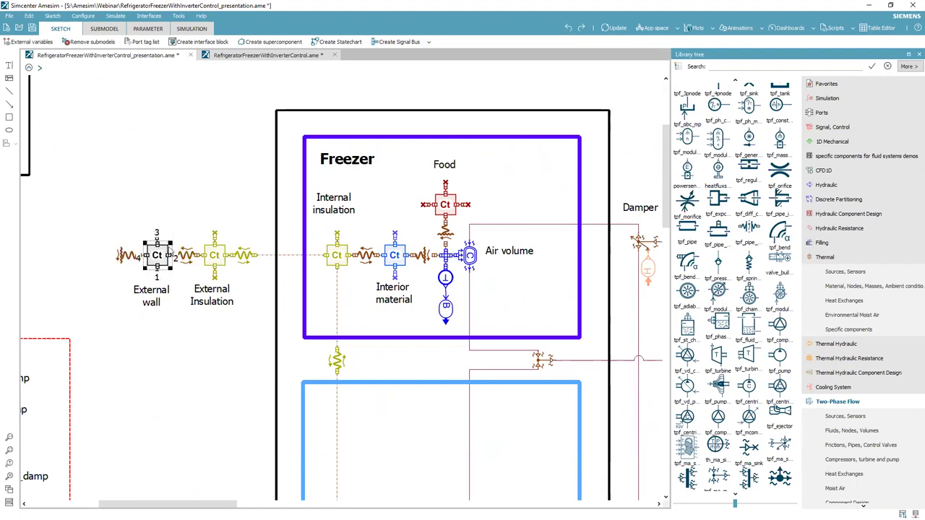
{"action": "left_click", "coordinate": [148, 29]}
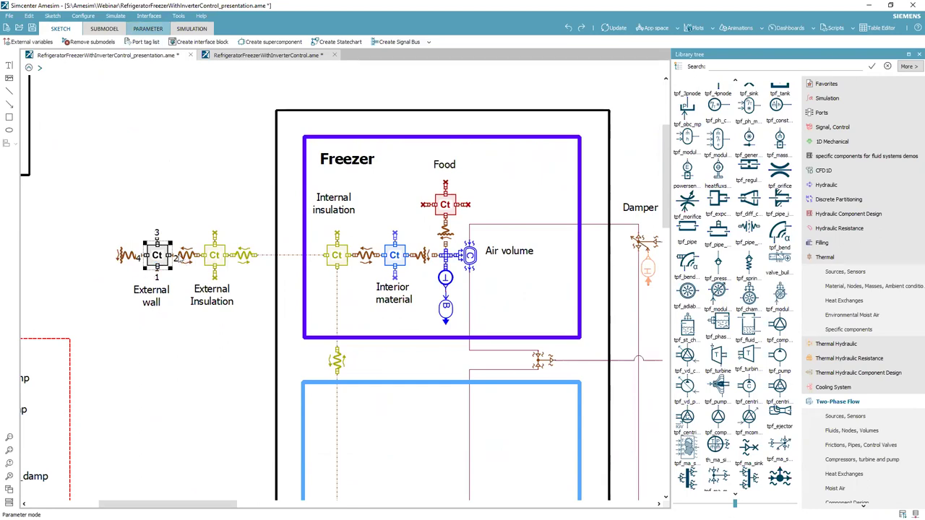
Inspect the External and Internal insulation thermal masses and their conduction links.
{"action": "left_click", "coordinate": [189, 259]}
{"action": "left_click", "coordinate": [216, 258]}
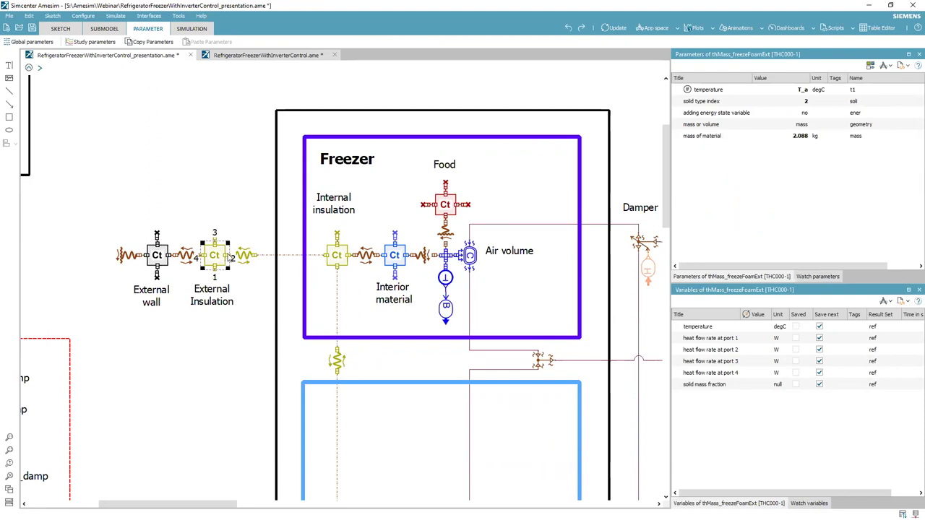
{"action": "left_click", "coordinate": [245, 257]}
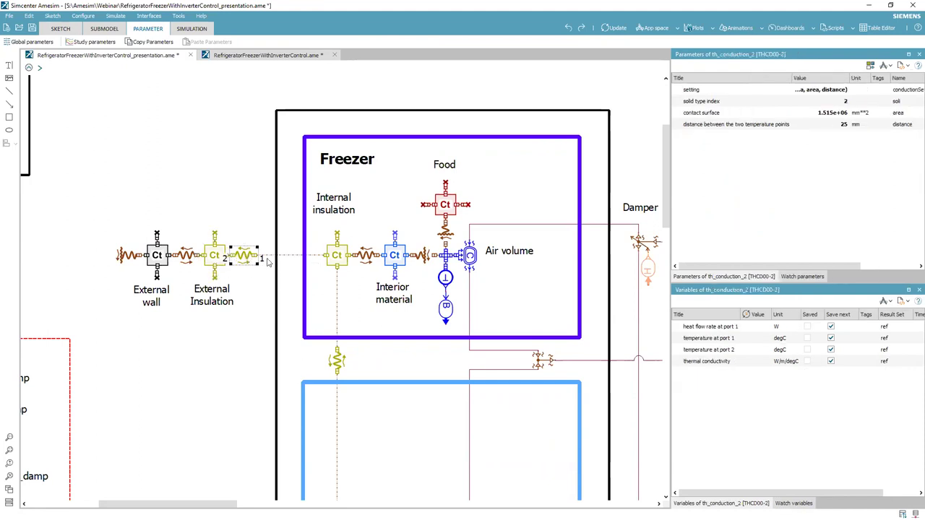
{"action": "left_click", "coordinate": [335, 257]}
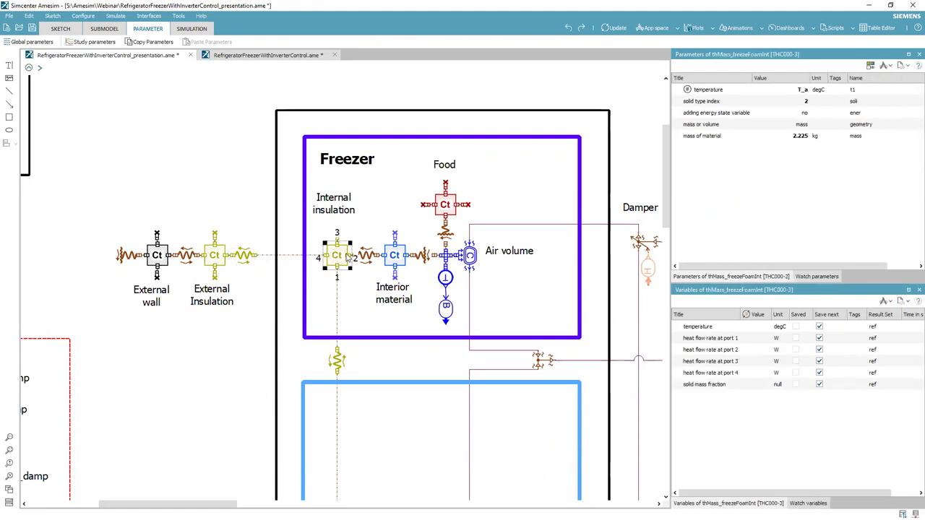
{"action": "left_click", "coordinate": [367, 256]}
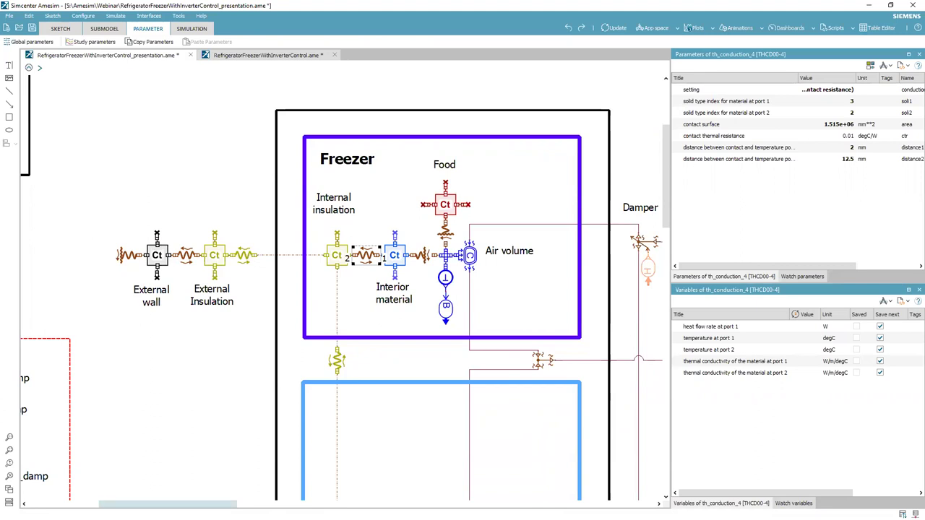
Inspect the interior convection link, Food mass, temperature sensor and the 0.108 m**3 Air volume chamber.
{"action": "left_click_drag", "start_coordinate": [168, 504], "coordinate": [208, 504]}
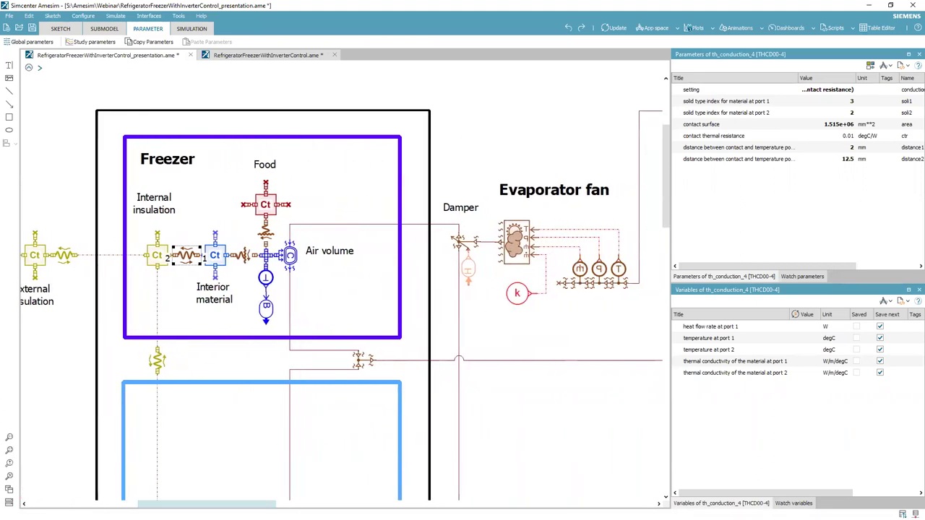
{"action": "left_click", "coordinate": [247, 263]}
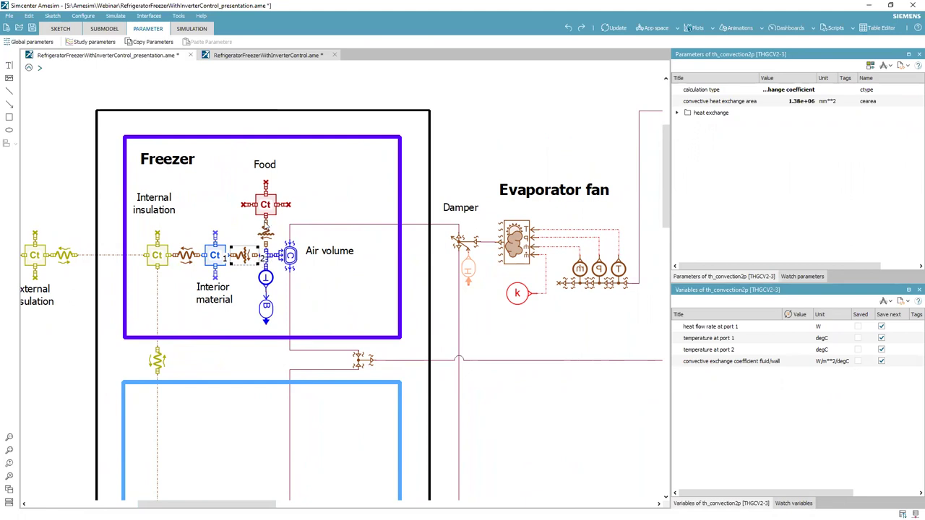
{"action": "left_click", "coordinate": [267, 208]}
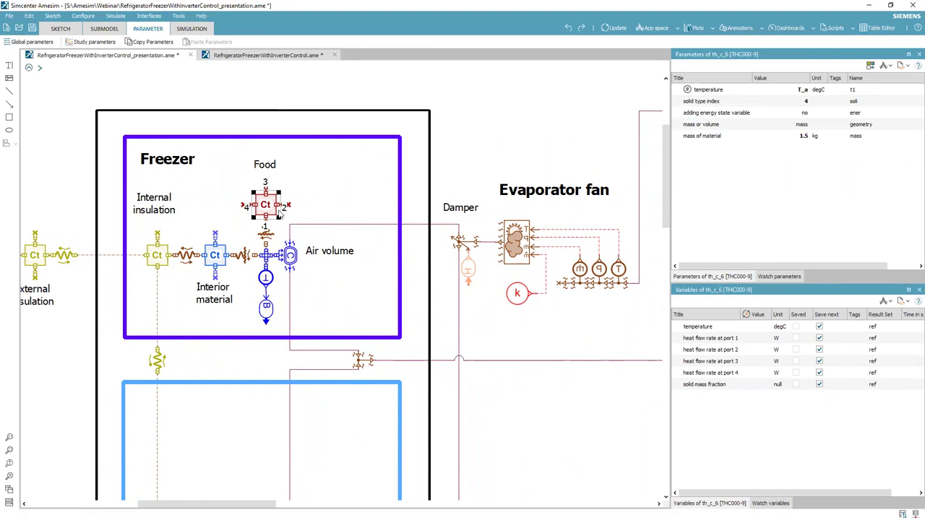
{"action": "left_click", "coordinate": [266, 279]}
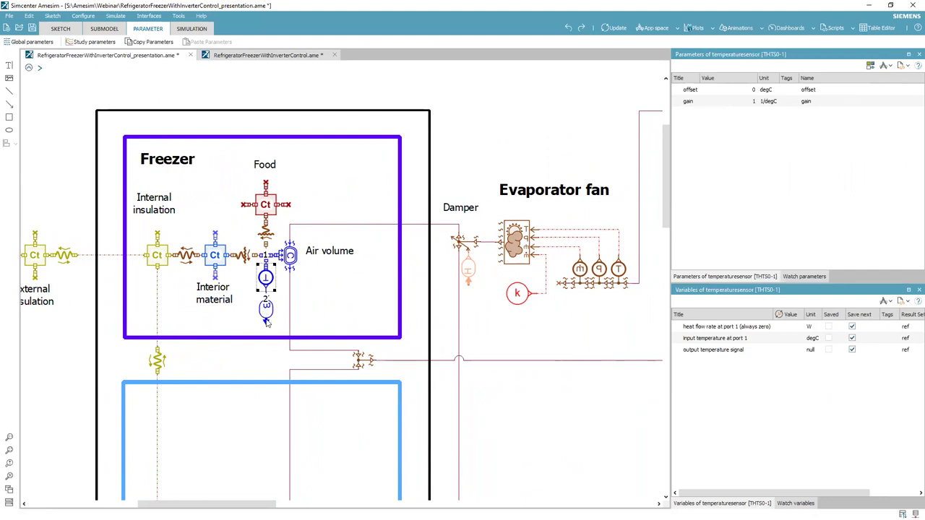
{"action": "left_click", "coordinate": [290, 256]}
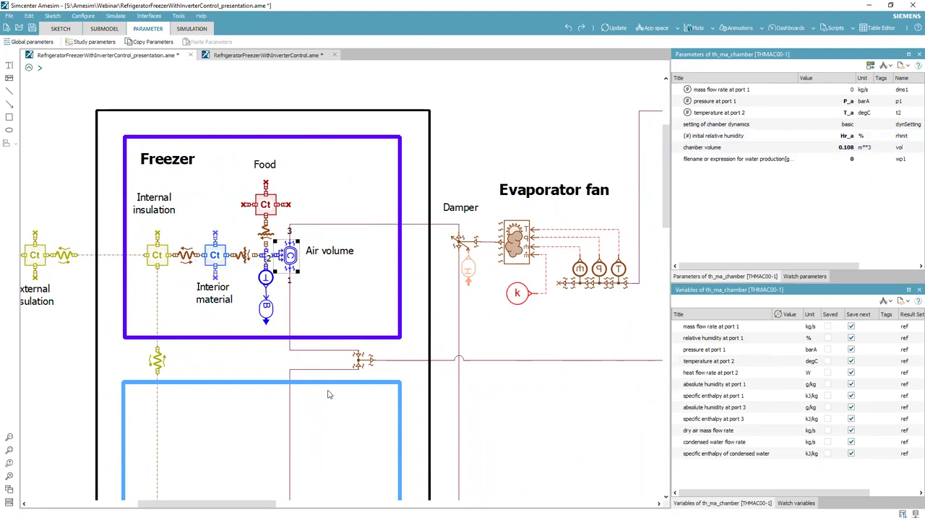
Move to the refrigerator compartment and inspect its Air volume chamber with 0.3 m**3 volume.
{"action": "scroll", "coordinate": [328, 395], "scroll_direction": "down", "scroll_amount": 3}
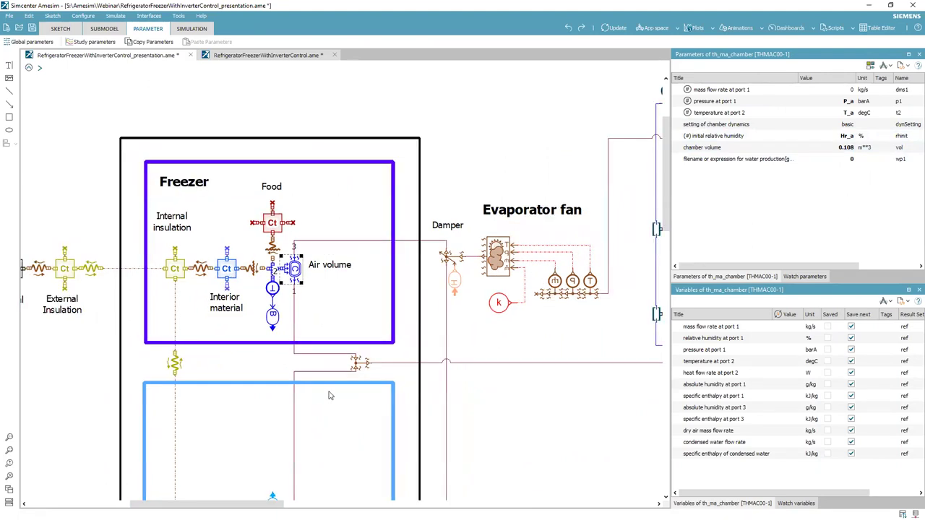
{"action": "scroll", "coordinate": [328, 395], "scroll_direction": "up", "scroll_amount": 1}
{"action": "scroll", "coordinate": [190, 401], "scroll_direction": "down", "scroll_amount": 2}
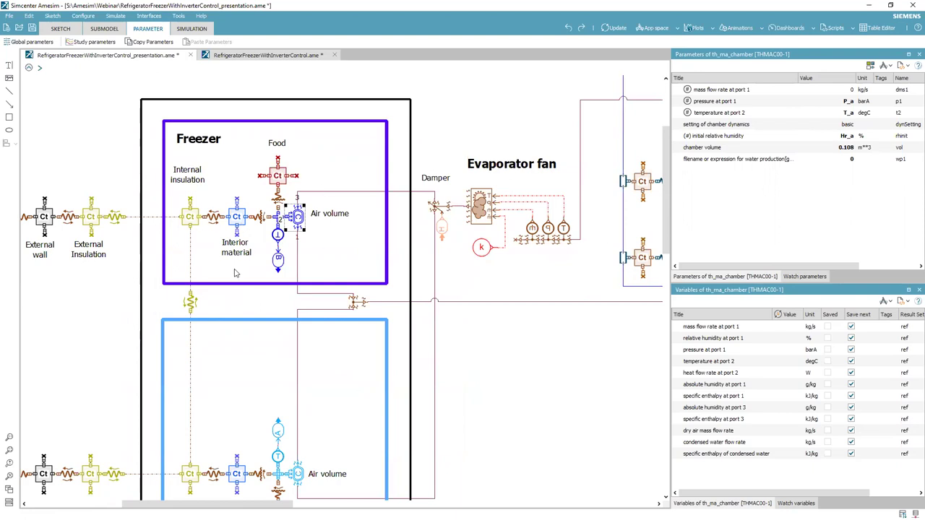
{"action": "scroll", "coordinate": [237, 268], "scroll_direction": "down", "scroll_amount": 2}
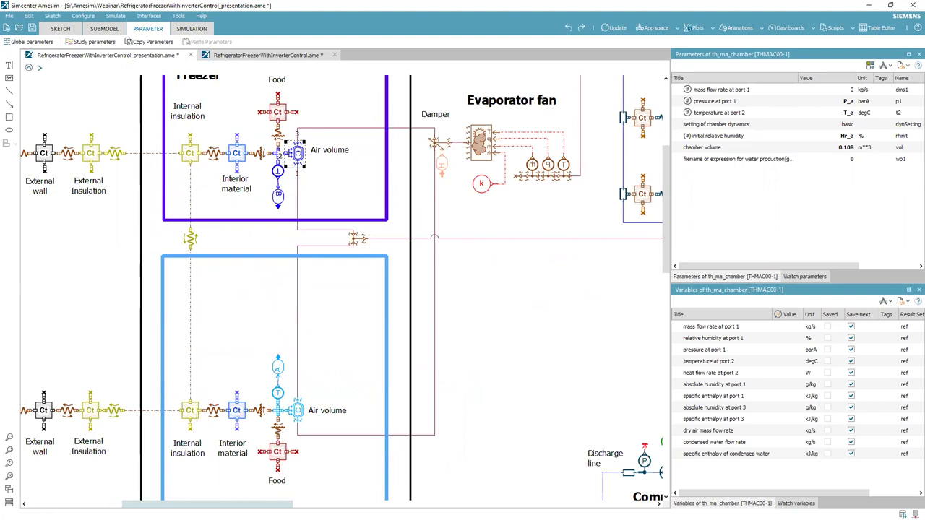
{"action": "mouse_move", "coordinate": [245, 504]}
{"action": "left_mouse_down"}
{"action": "mouse_move", "coordinate": [201, 504]}
{"action": "mouse_move", "coordinate": [235, 504]}
{"action": "left_mouse_up"}
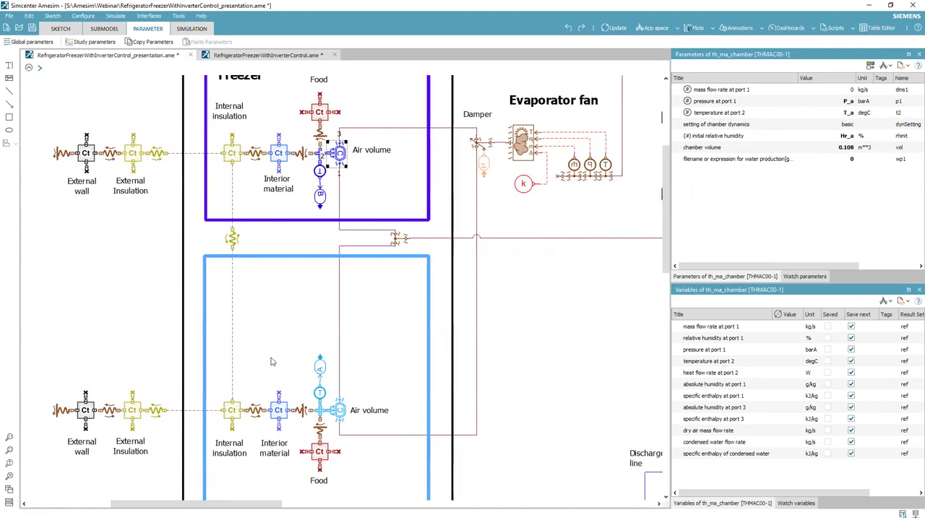
{"action": "scroll", "coordinate": [271, 361], "scroll_direction": "down", "scroll_amount": 2}
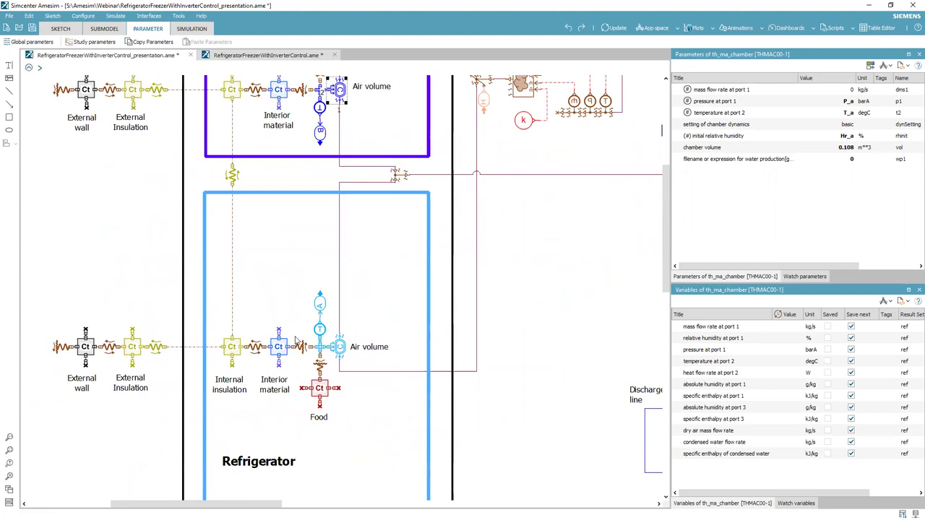
{"action": "left_click", "coordinate": [340, 348]}
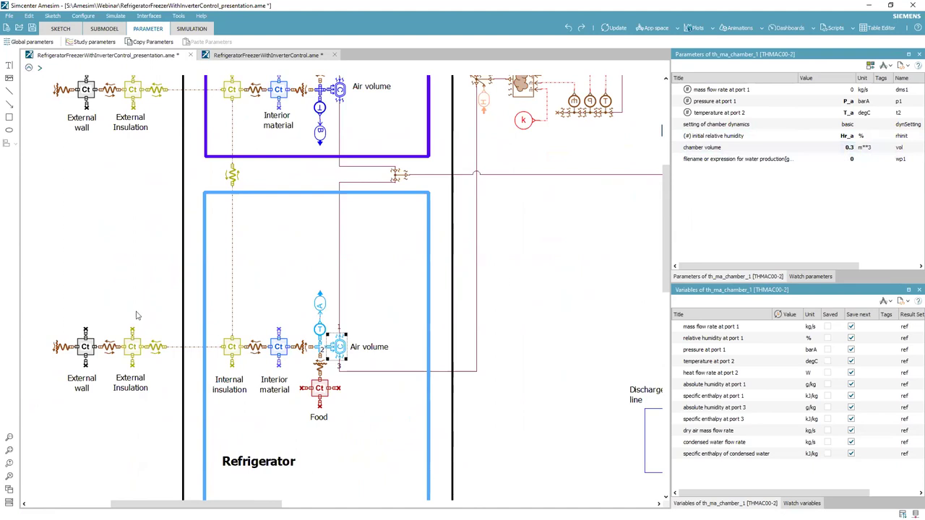
{"action": "scroll", "coordinate": [294, 379], "scroll_direction": "right", "scroll_amount": 3}
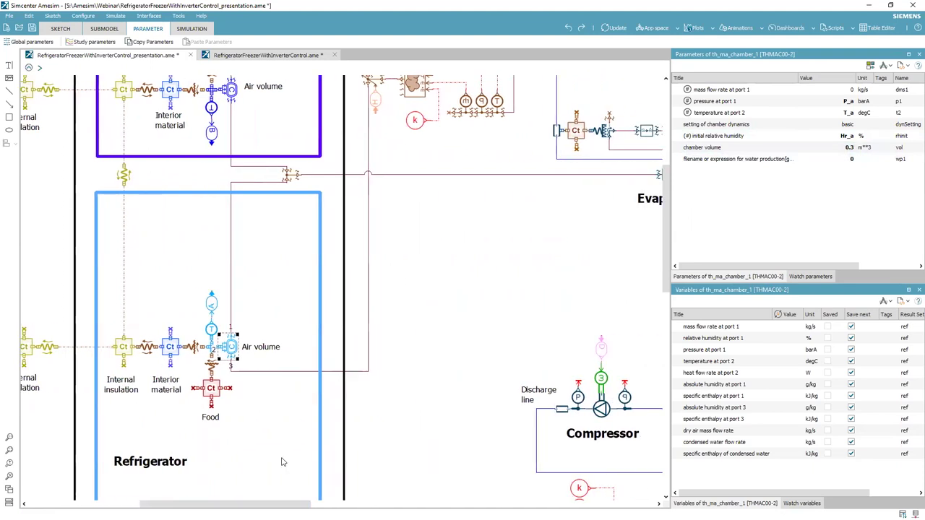
{"action": "scroll", "coordinate": [313, 302], "scroll_direction": "up", "scroll_amount": 2}
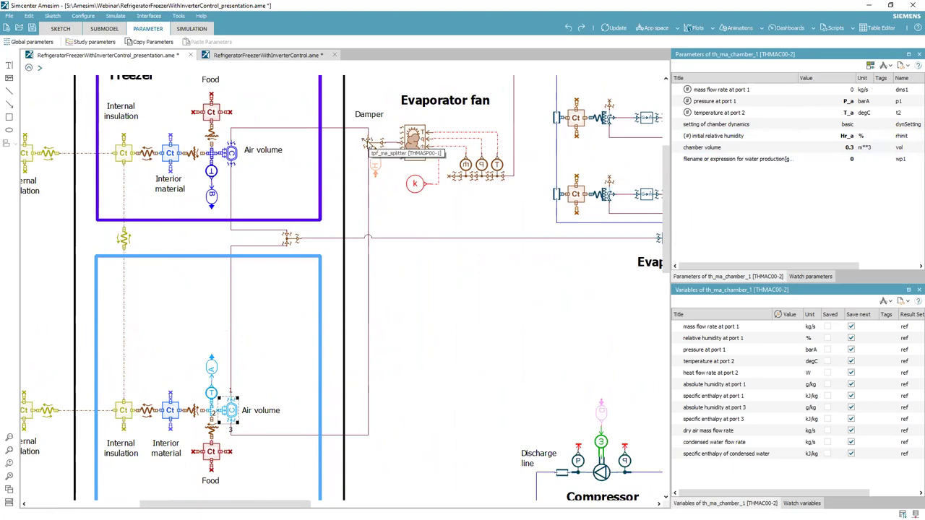
Select the Damper splitter to view its mass-flow splitter variables, including the port 1 signal.
{"action": "left_click", "coordinate": [367, 143]}
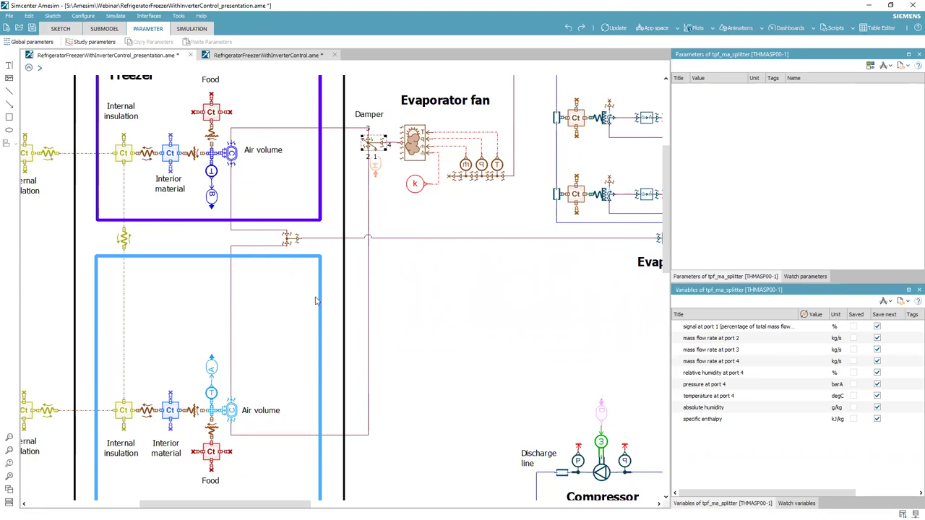
{"action": "scroll", "coordinate": [315, 301], "scroll_direction": "down", "scroll_amount": 1}
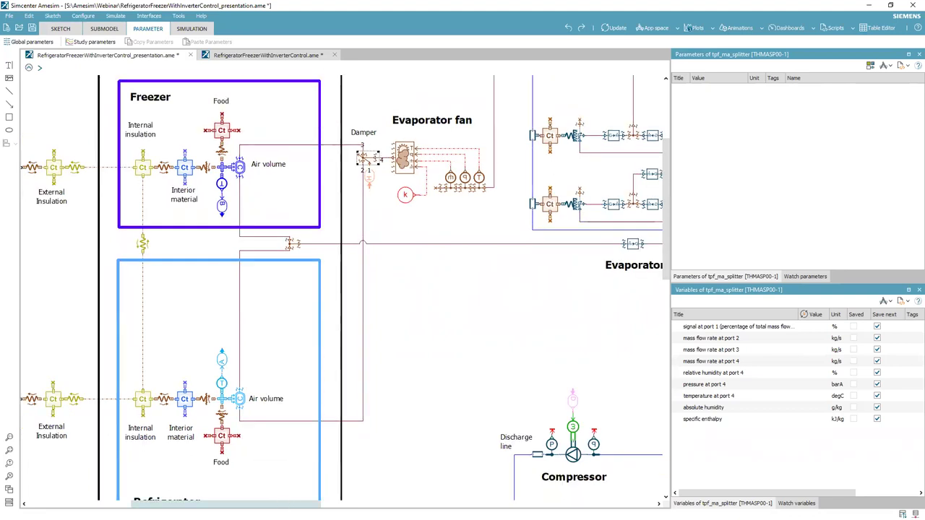
Scroll right and zoom onto the evaporator's two finned branches and the accumulator.
{"action": "left_click_drag", "start_coordinate": [210, 504], "coordinate": [291, 492]}
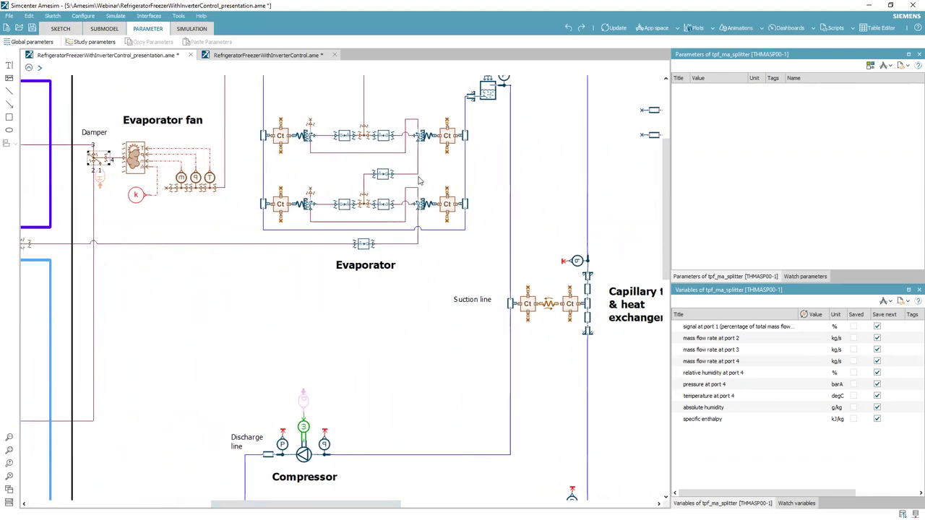
{"action": "scroll", "coordinate": [421, 217], "scroll_direction": "up", "scroll_amount": 3}
{"action": "scroll", "coordinate": [400, 365], "scroll_direction": "up", "scroll_amount": 2}
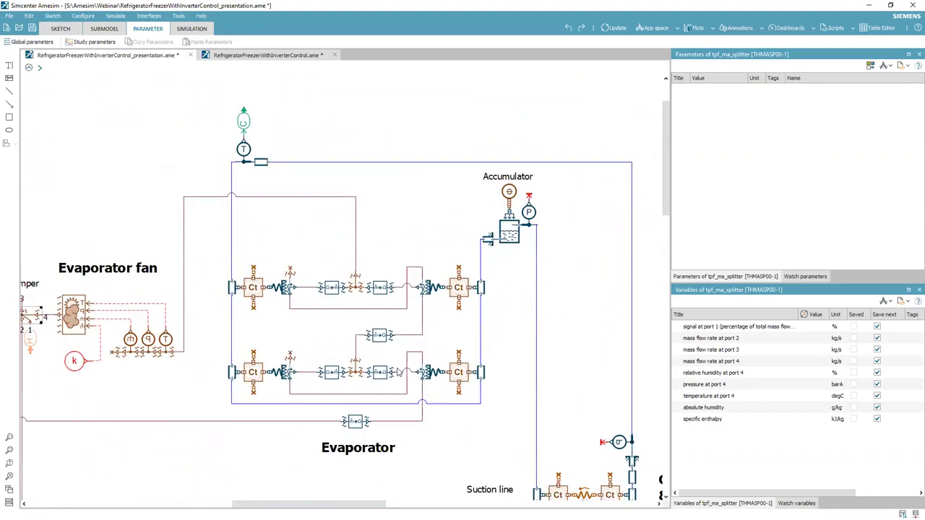
{"action": "scroll", "coordinate": [397, 371], "scroll_direction": "up", "scroll_amount": 1}
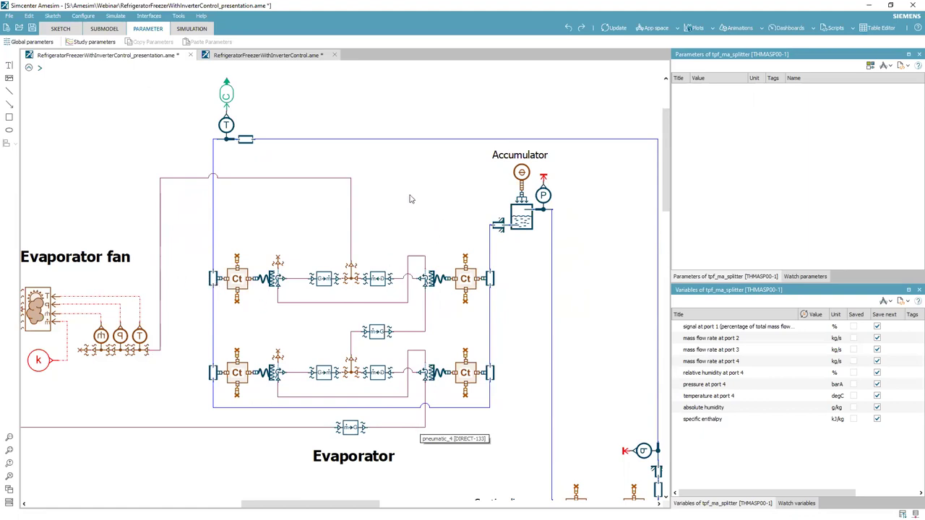
Review the evaporator inlet pipe, evapMass_1 and wall parameters, then widen the panels on the pipe.
{"action": "left_click", "coordinate": [217, 282]}
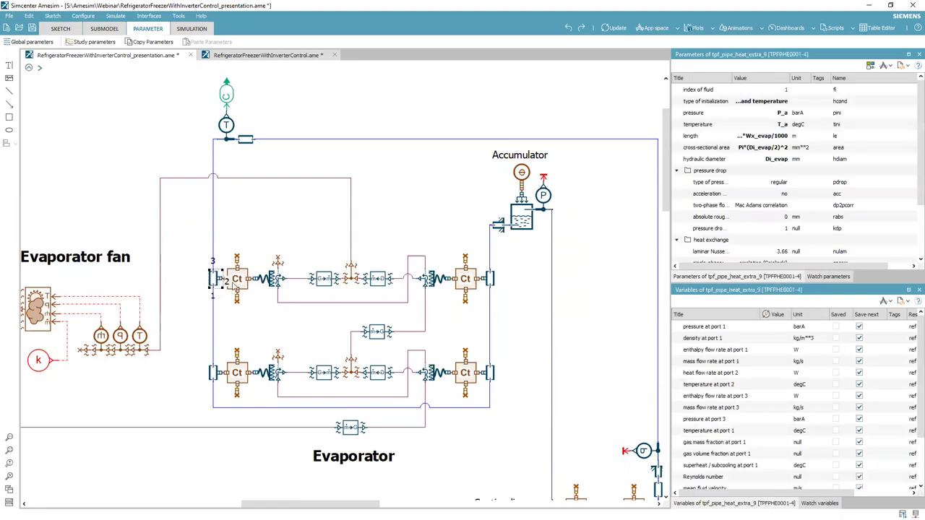
{"action": "left_click", "coordinate": [236, 283]}
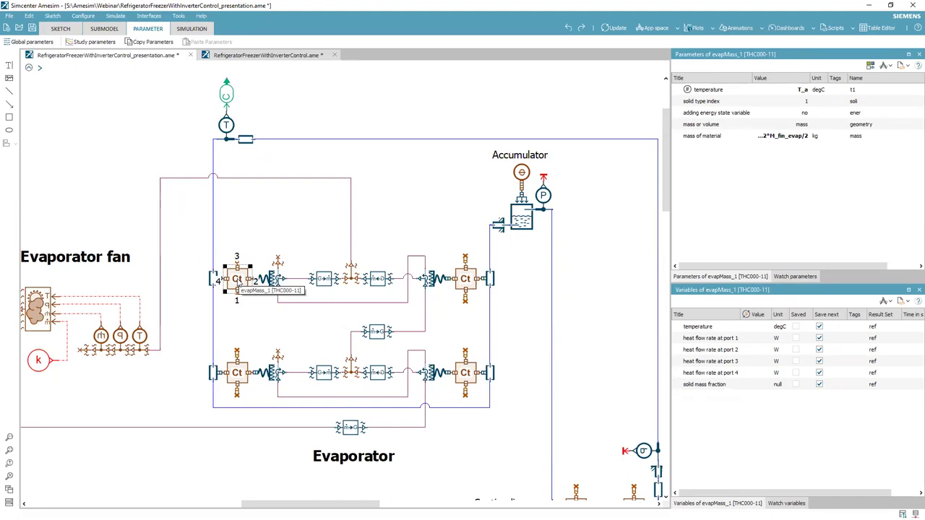
{"action": "left_click", "coordinate": [270, 282]}
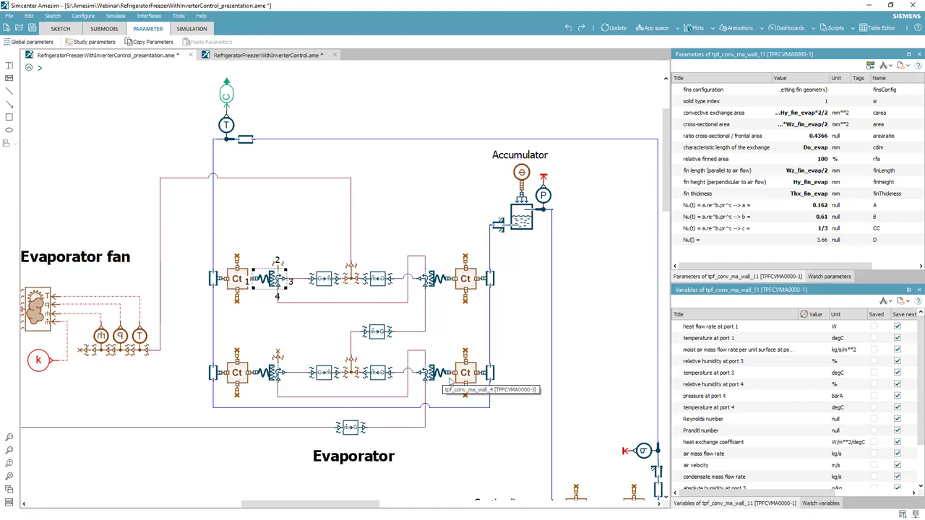
{"action": "left_click", "coordinate": [215, 282]}
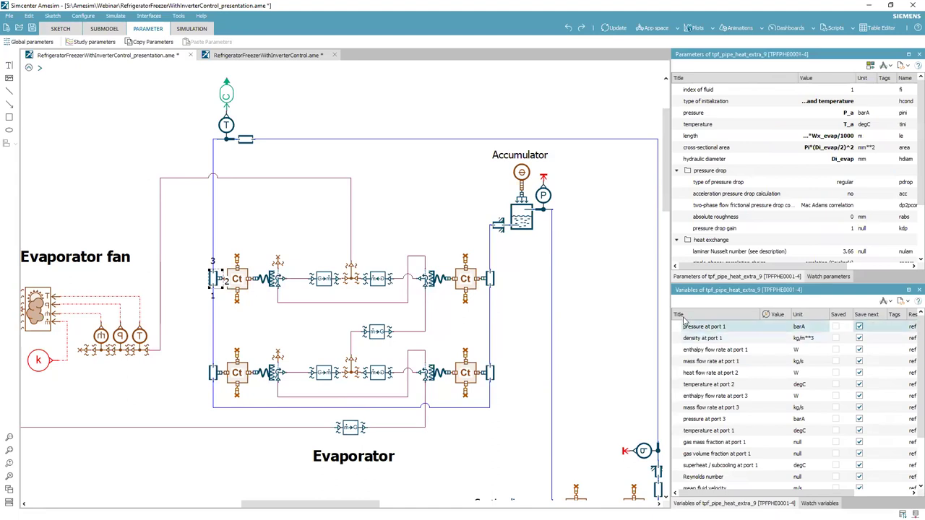
{"action": "left_click_drag", "start_coordinate": [668, 320], "coordinate": [597, 320]}
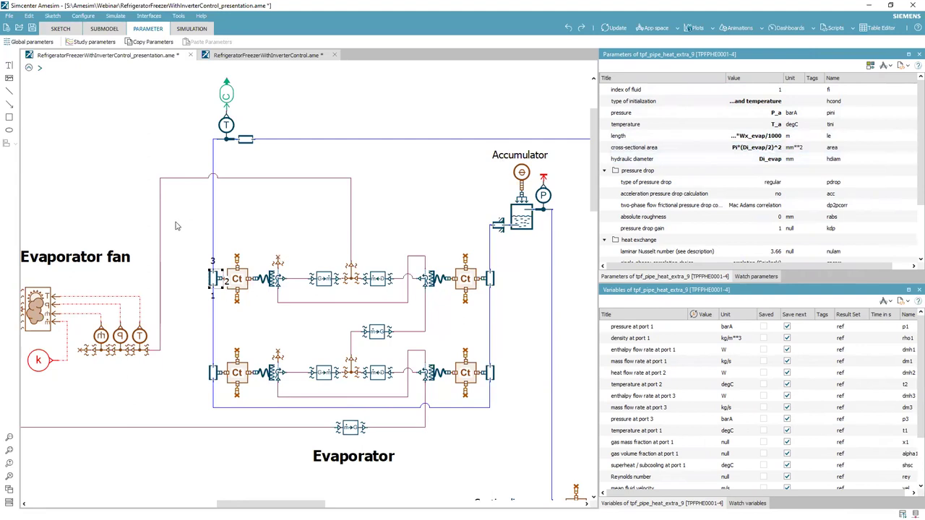
Widen the panels further and select the pipe's 'boiling: correlation choice' (VDI horizontal tubes).
{"action": "scroll", "coordinate": [708, 164], "scroll_direction": "down", "scroll_amount": 2}
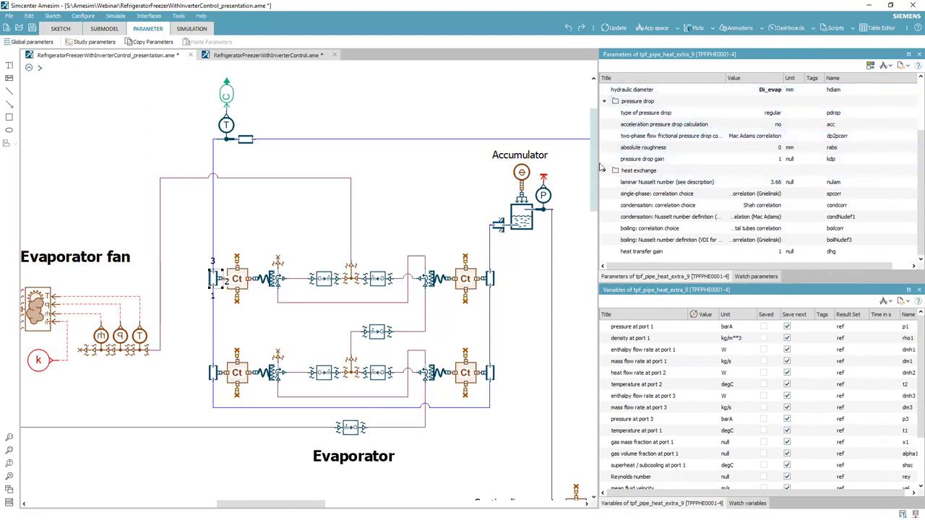
{"action": "left_click_drag", "start_coordinate": [598, 163], "coordinate": [521, 163]}
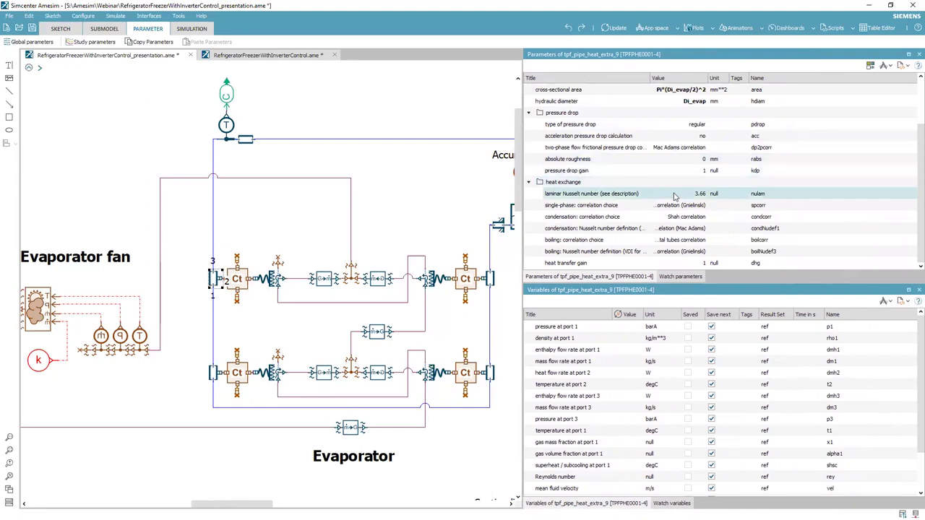
{"action": "left_click_drag", "start_coordinate": [708, 78], "coordinate": [758, 78]}
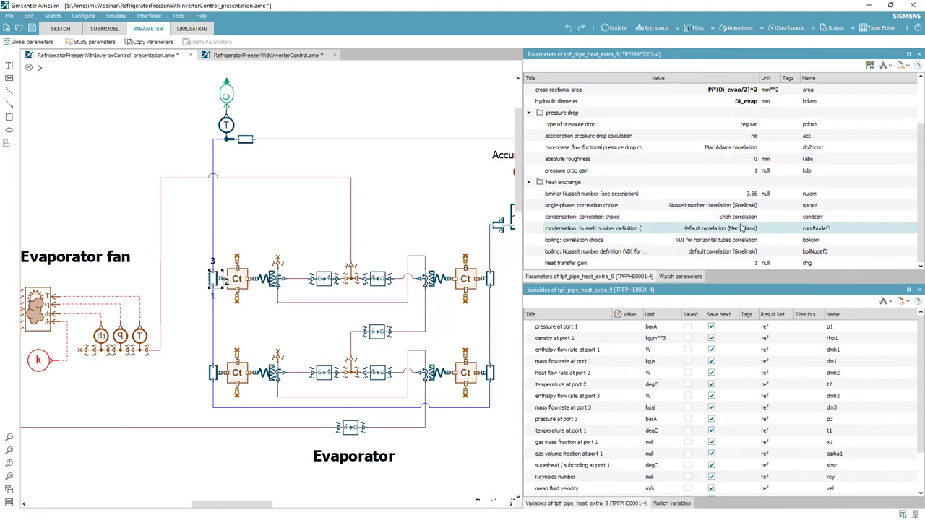
{"action": "left_click", "coordinate": [743, 241]}
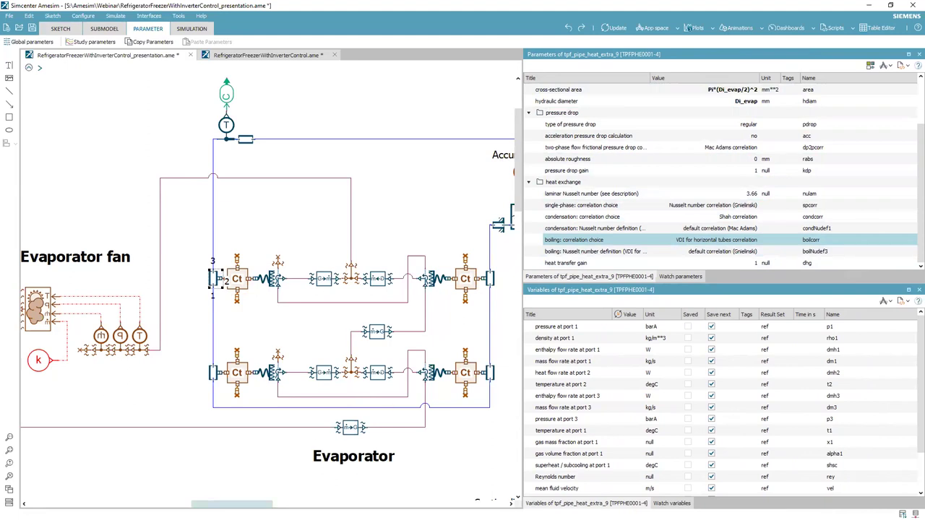
Scroll the sketch right past the Accumulator and Capillary tube to the µ-channel heat exchanger blocks.
{"action": "left_click_drag", "start_coordinate": [262, 504], "coordinate": [281, 504]}
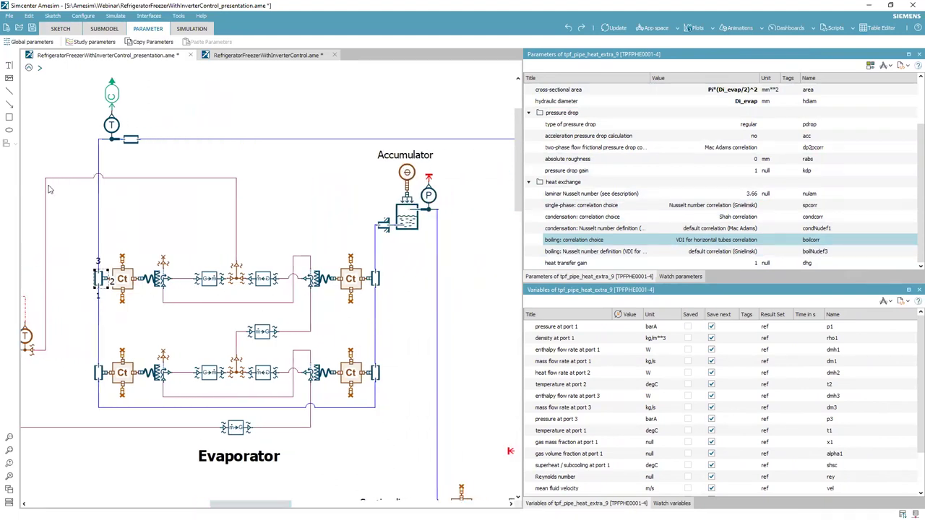
{"action": "scroll", "coordinate": [267, 289], "scroll_direction": "right", "scroll_amount": 3}
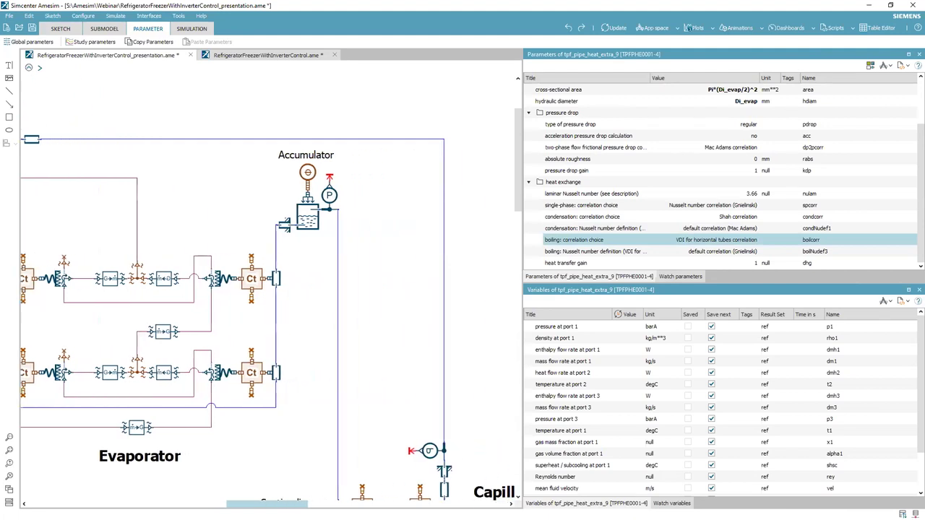
{"action": "scroll", "coordinate": [267, 289], "scroll_direction": "right", "scroll_amount": 1}
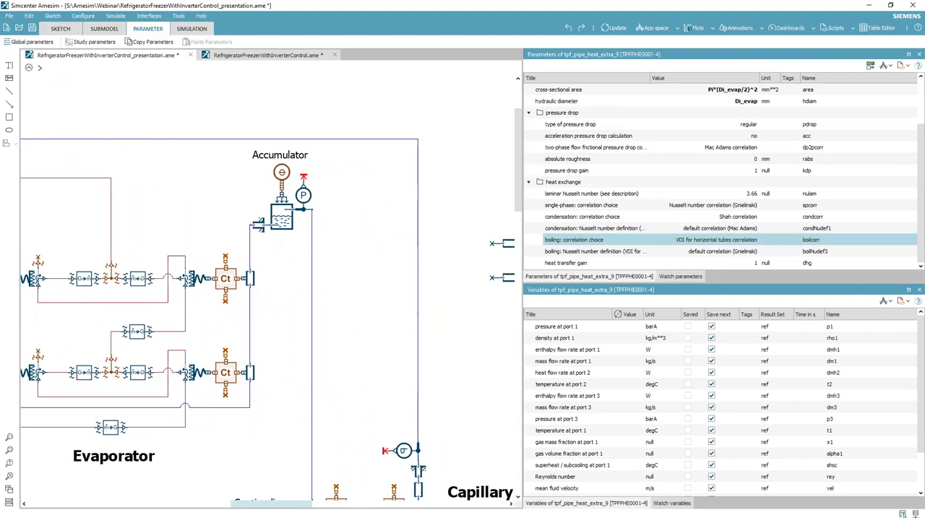
{"action": "scroll", "coordinate": [268, 289], "scroll_direction": "right", "scroll_amount": 8}
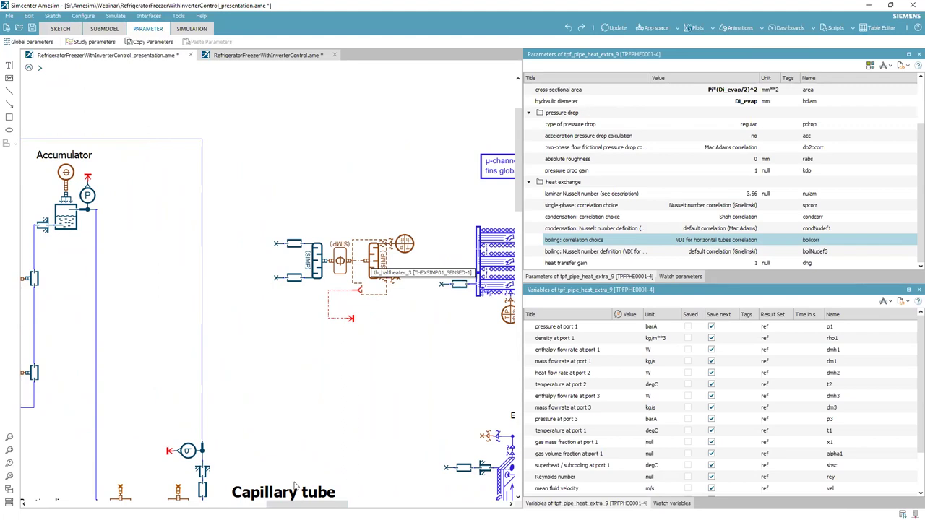
{"action": "left_click_drag", "start_coordinate": [294, 504], "coordinate": [317, 505]}
Inspect th_halfheater_3, heaterflux4_3 and tpf_halfheater, expanding its pressure drop group (equivalent length 1.016 m).
{"action": "left_click", "coordinate": [245, 251]}
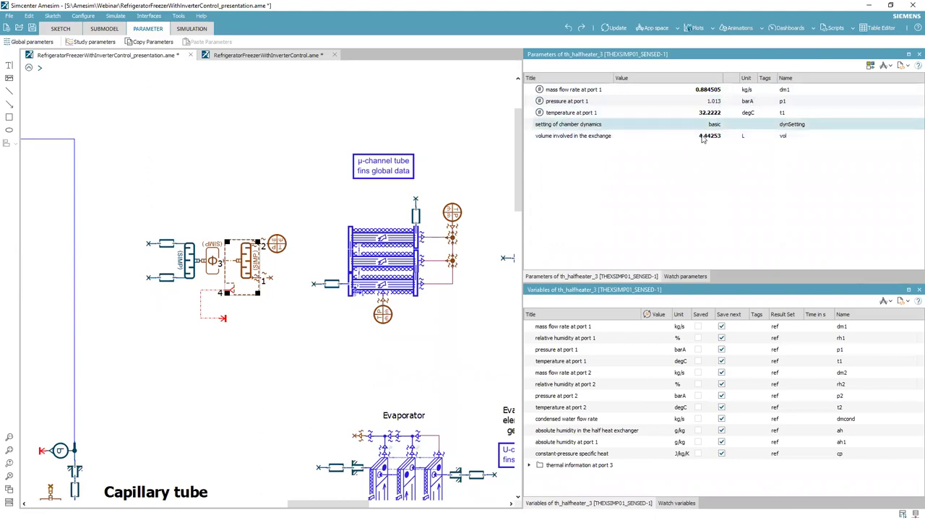
{"action": "left_click", "coordinate": [215, 270]}
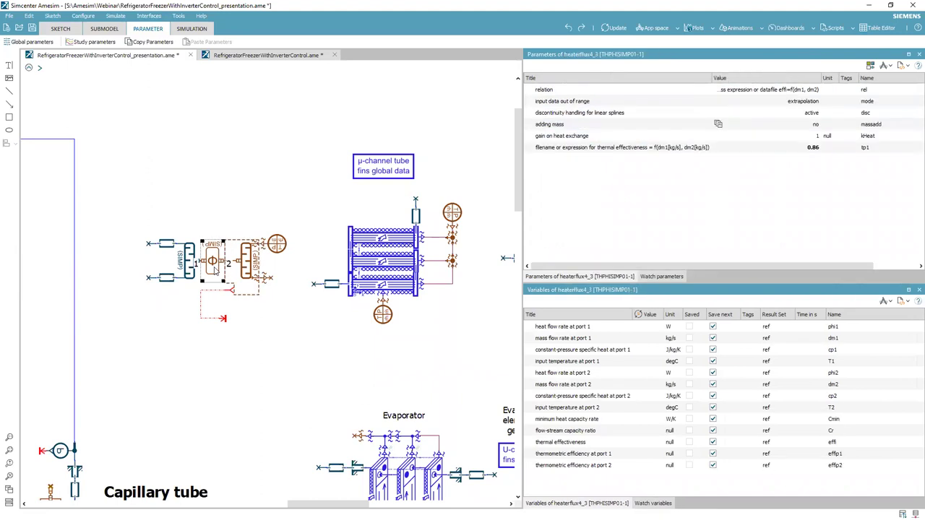
{"action": "left_click", "coordinate": [190, 266]}
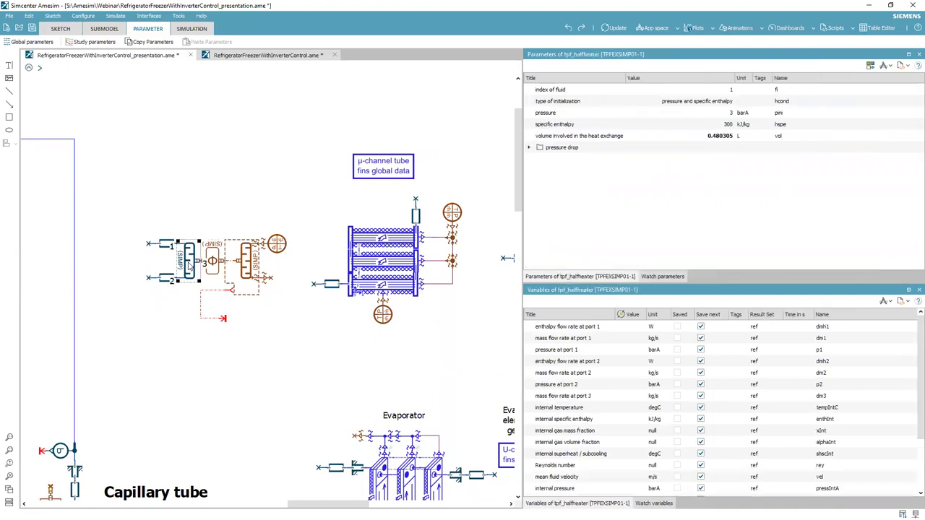
{"action": "left_click", "coordinate": [529, 147]}
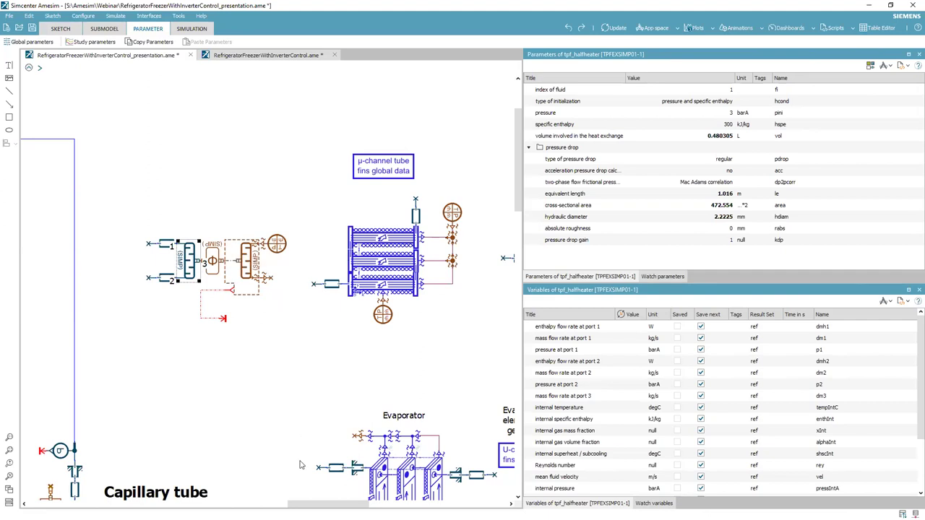
{"action": "left_click_drag", "start_coordinate": [328, 503], "coordinate": [356, 503]}
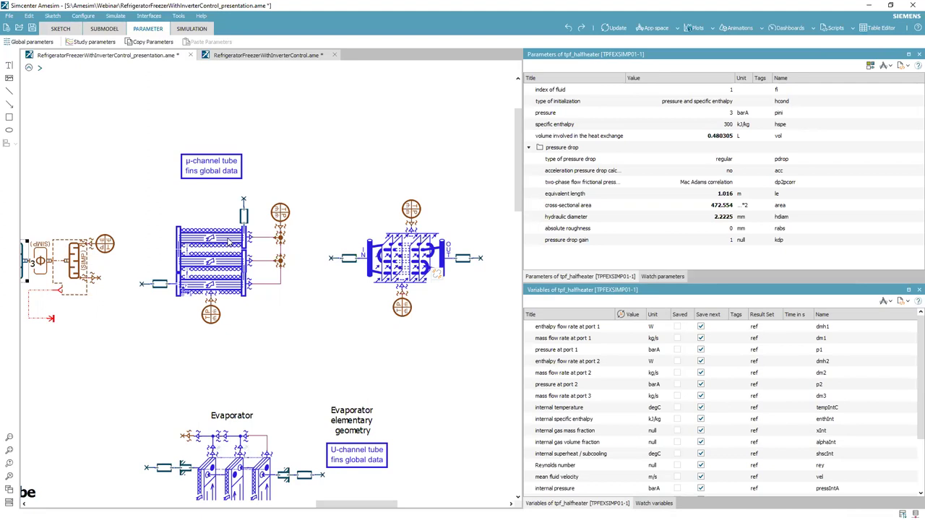
Show the µ-channel tube fins global data parameters, then review and close its geometry app.
{"action": "left_click", "coordinate": [206, 167]}
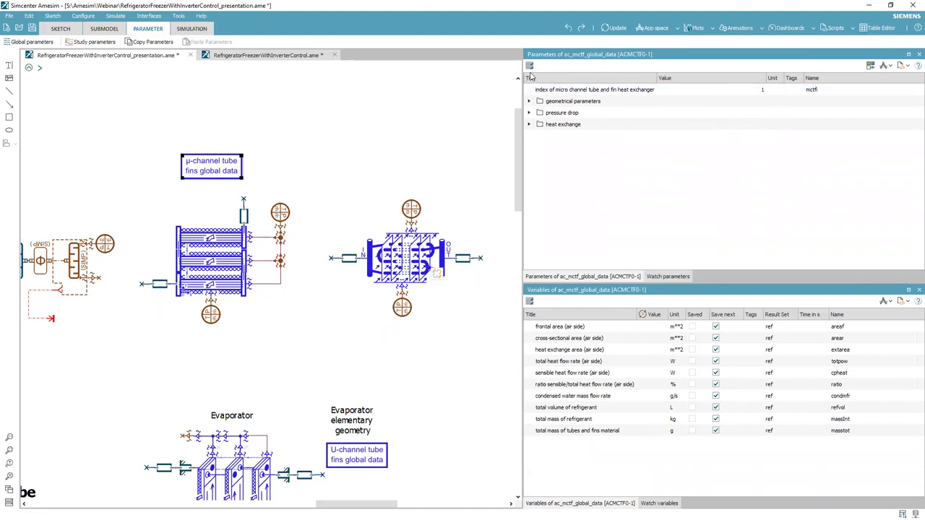
{"action": "left_click", "coordinate": [529, 66]}
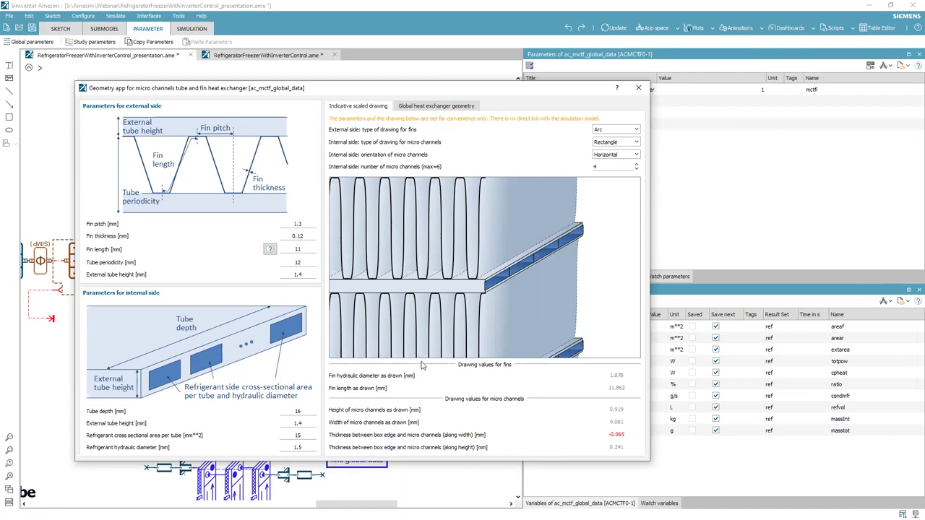
{"action": "left_click", "coordinate": [639, 88]}
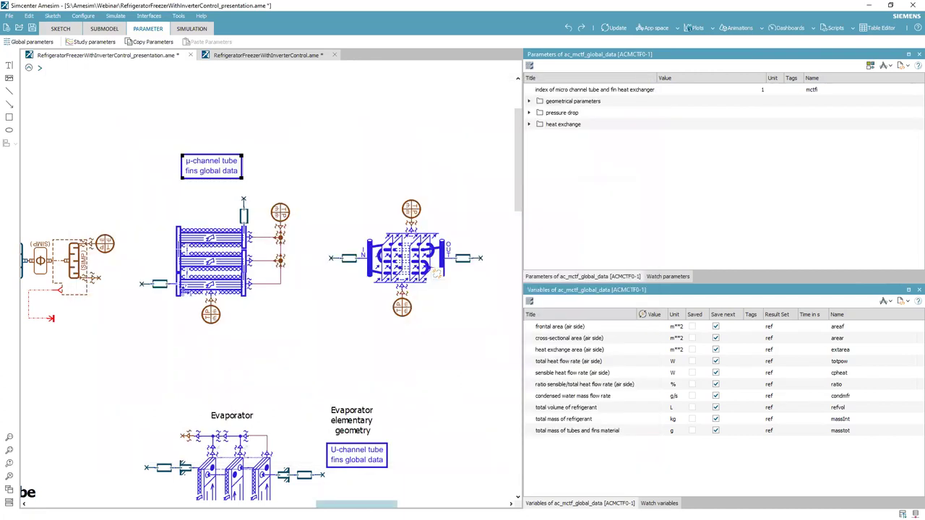
Review tpf_ema_fins_tubes in its designer through Structure, Connections and Sketch, then close it.
{"action": "scroll", "coordinate": [357, 505], "scroll_direction": "right", "scroll_amount": 2}
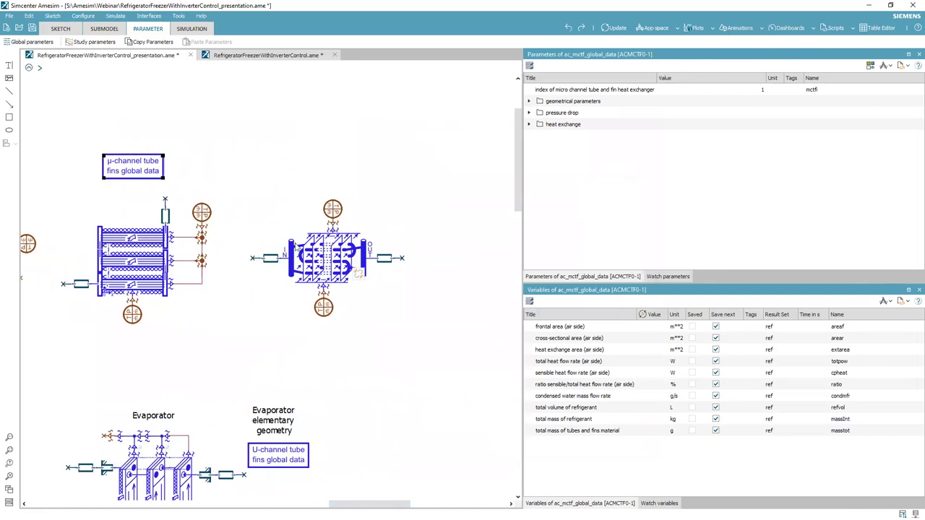
{"action": "left_click", "coordinate": [342, 252]}
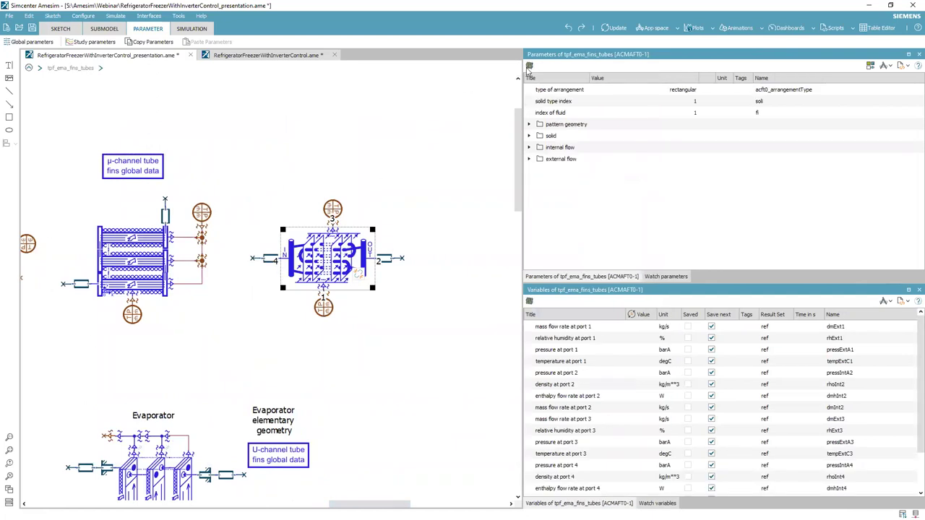
{"action": "left_click", "coordinate": [528, 65]}
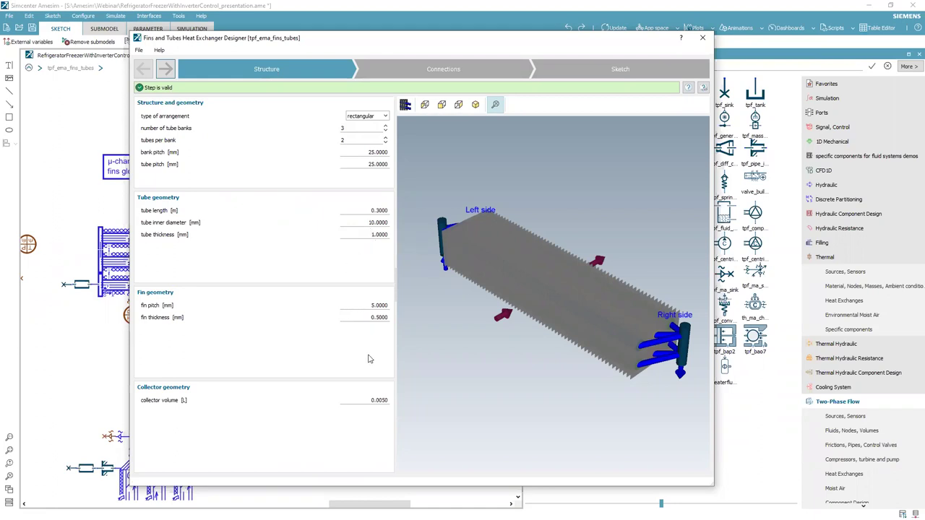
{"action": "left_click", "coordinate": [405, 69]}
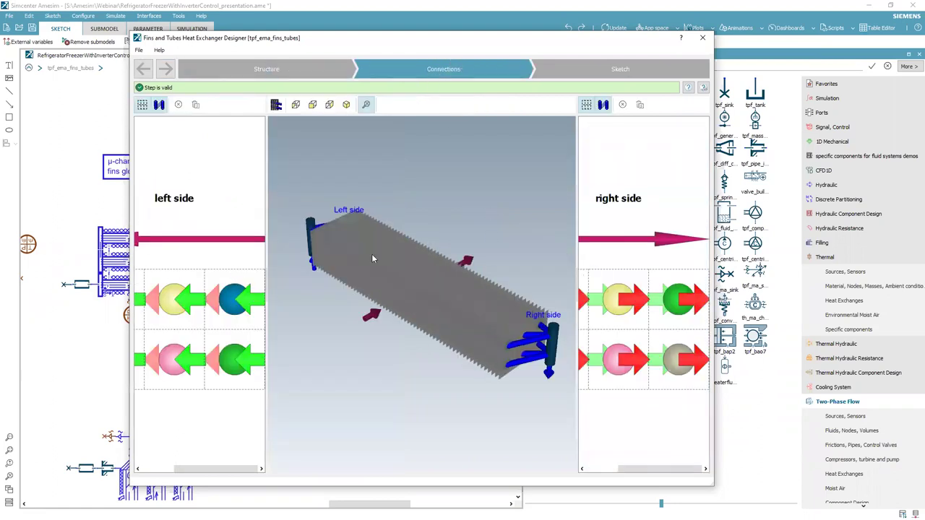
{"action": "left_click", "coordinate": [585, 70]}
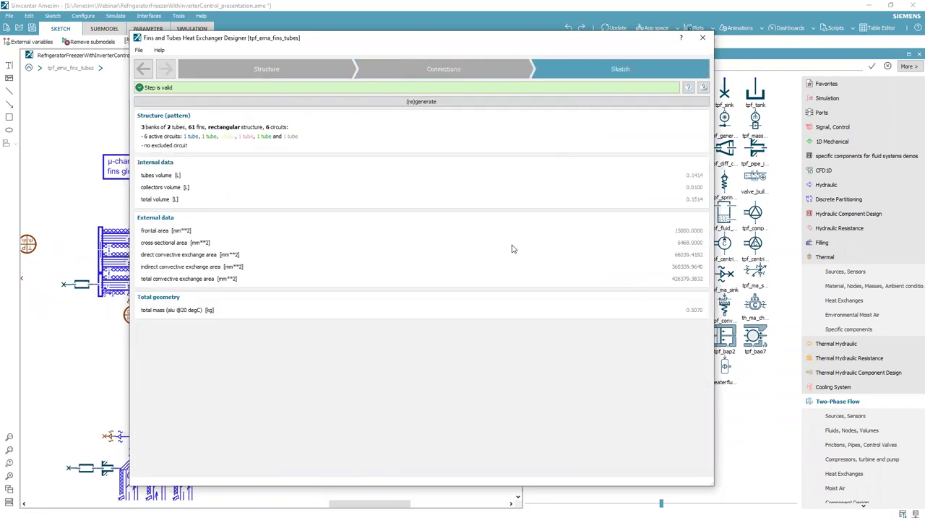
{"action": "left_click", "coordinate": [702, 38]}
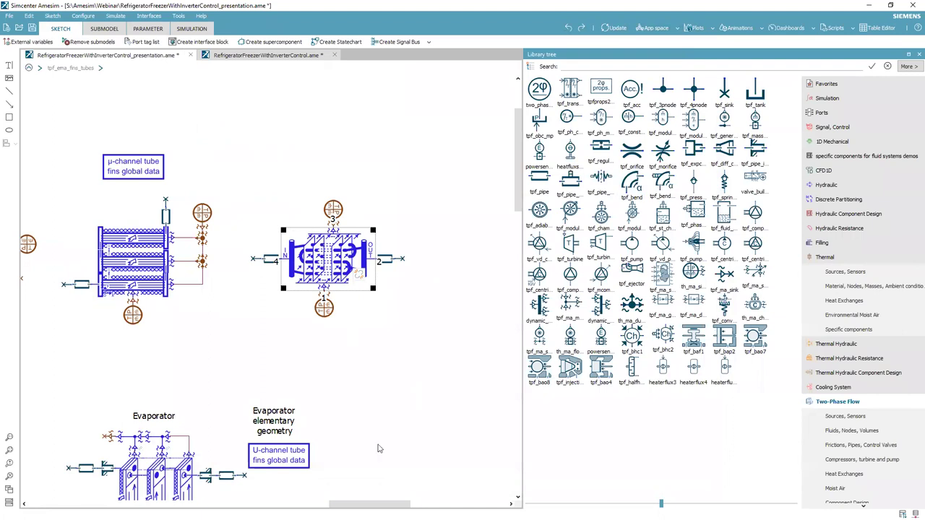
Navigate the sketch down to the suction line, compressor, discharge line and condenser.
{"action": "left_click_drag", "start_coordinate": [369, 503], "coordinate": [256, 497]}
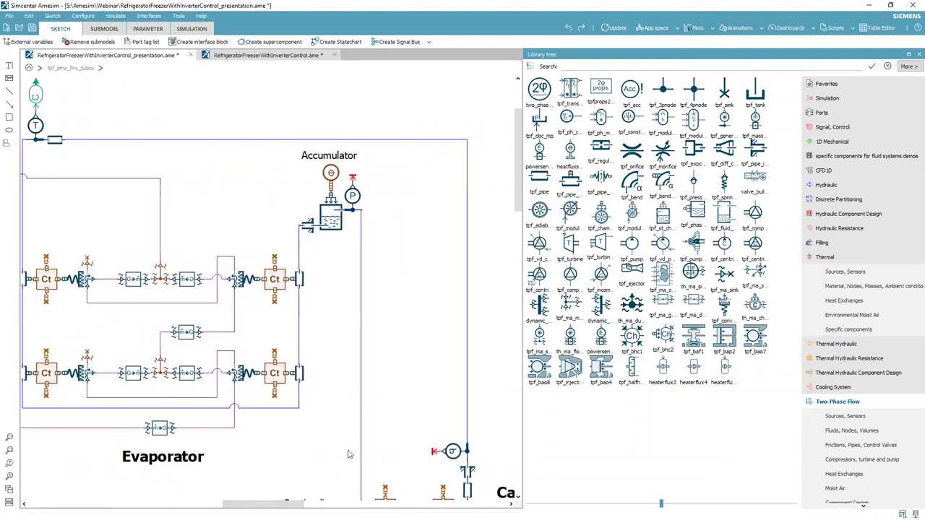
{"action": "scroll", "coordinate": [347, 454], "scroll_direction": "down", "scroll_amount": 5}
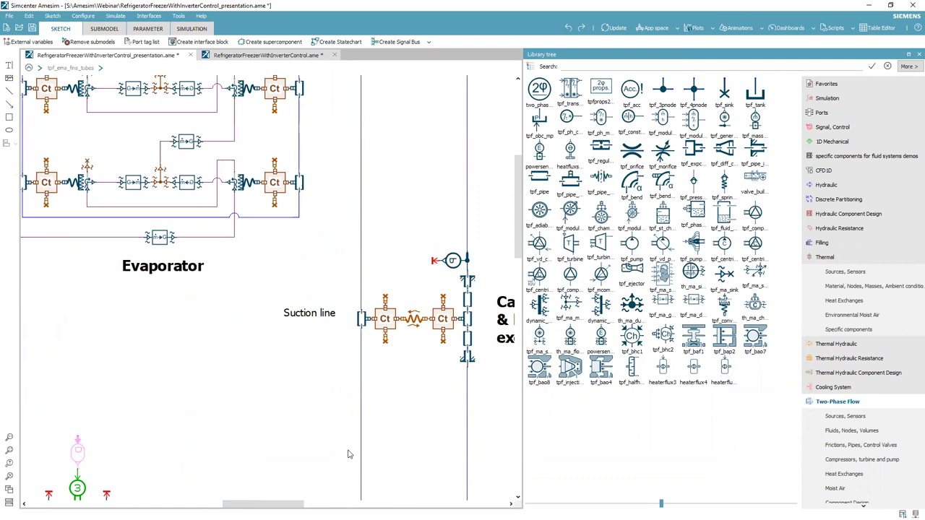
{"action": "scroll", "coordinate": [348, 454], "scroll_direction": "down", "scroll_amount": 3}
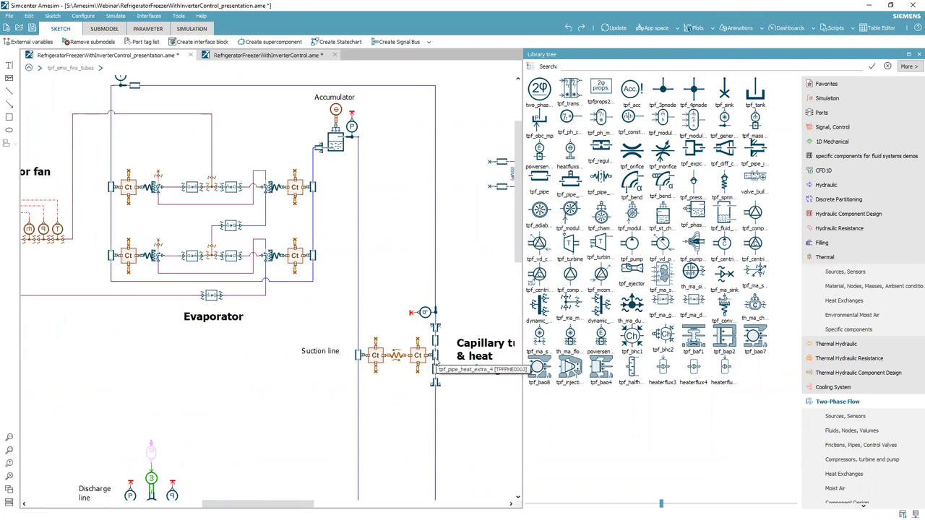
{"action": "left_click_drag", "start_coordinate": [310, 504], "coordinate": [335, 504]}
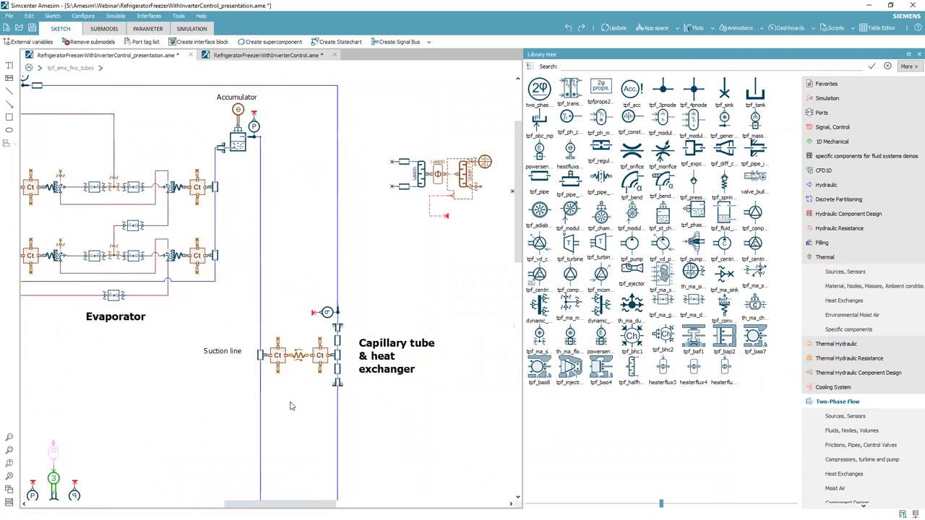
{"action": "scroll", "coordinate": [291, 406], "scroll_direction": "down", "scroll_amount": 4}
{"action": "left_click_drag", "start_coordinate": [278, 426], "coordinate": [355, 373]}
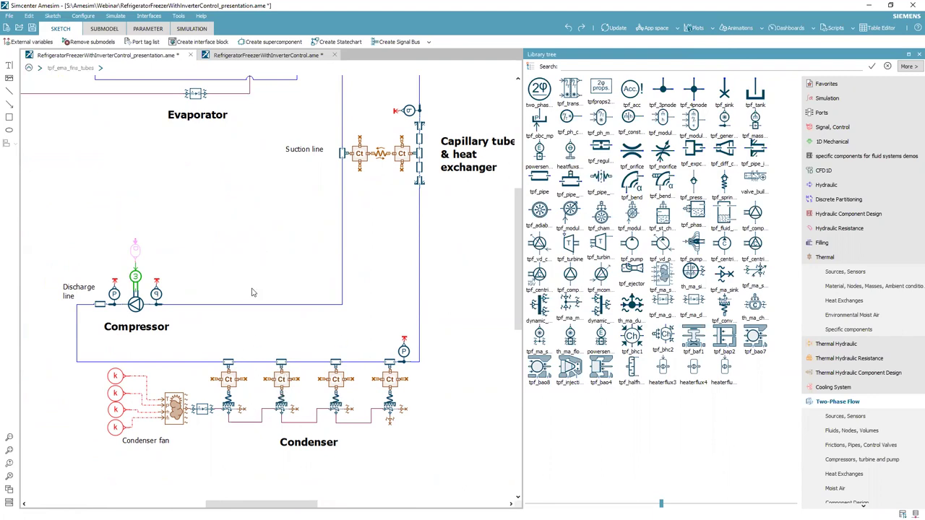
{"action": "scroll", "coordinate": [249, 289], "scroll_direction": "up", "scroll_amount": 5}
{"action": "scroll", "coordinate": [284, 369], "scroll_direction": "down", "scroll_amount": 5}
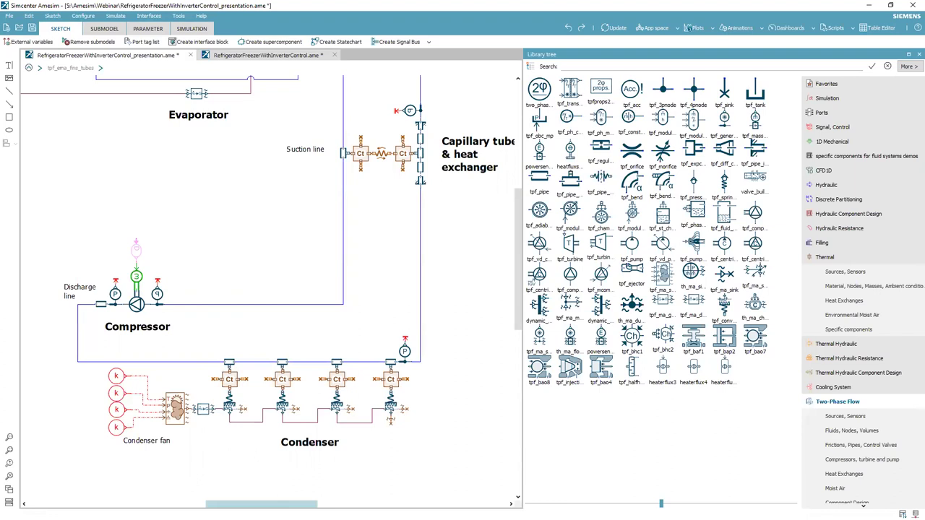
{"action": "scroll", "coordinate": [257, 359], "scroll_direction": "down", "scroll_amount": 1}
{"action": "scroll", "coordinate": [257, 360], "scroll_direction": "down", "scroll_amount": 3}
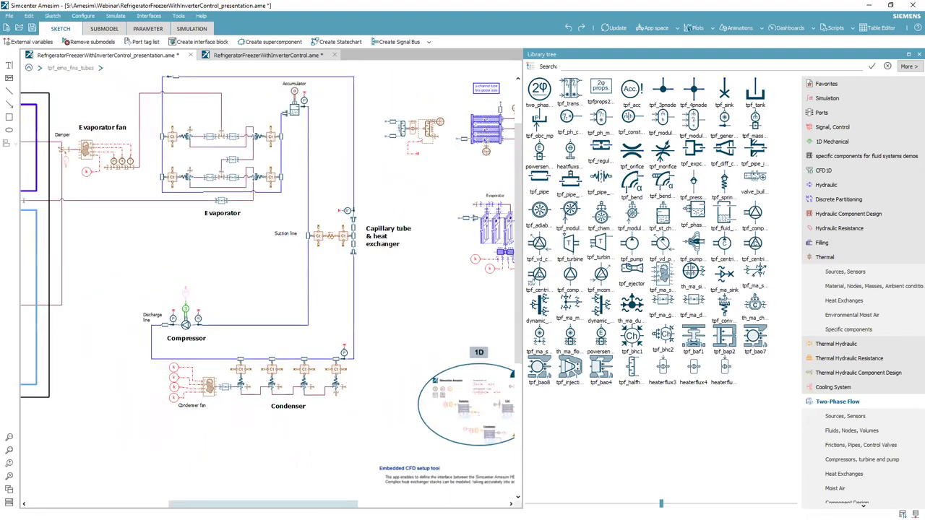
{"action": "scroll", "coordinate": [263, 504], "scroll_direction": "right", "scroll_amount": 5}
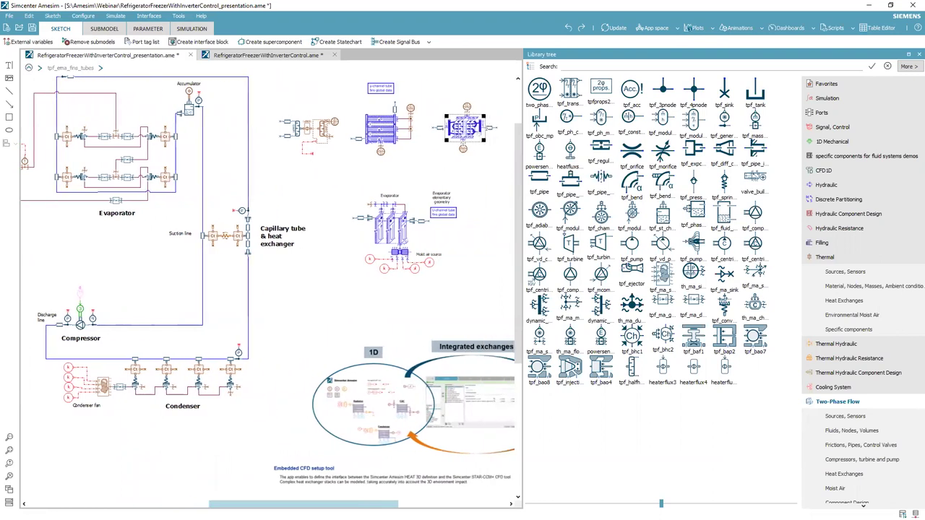
{"action": "scroll", "coordinate": [318, 504], "scroll_direction": "right", "scroll_amount": 1}
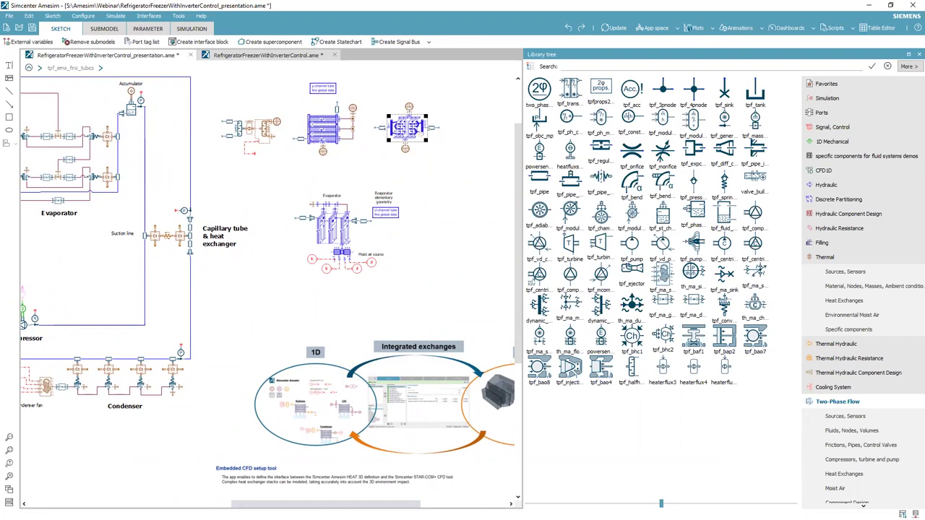
{"action": "scroll", "coordinate": [408, 497], "scroll_direction": "right", "scroll_amount": 3}
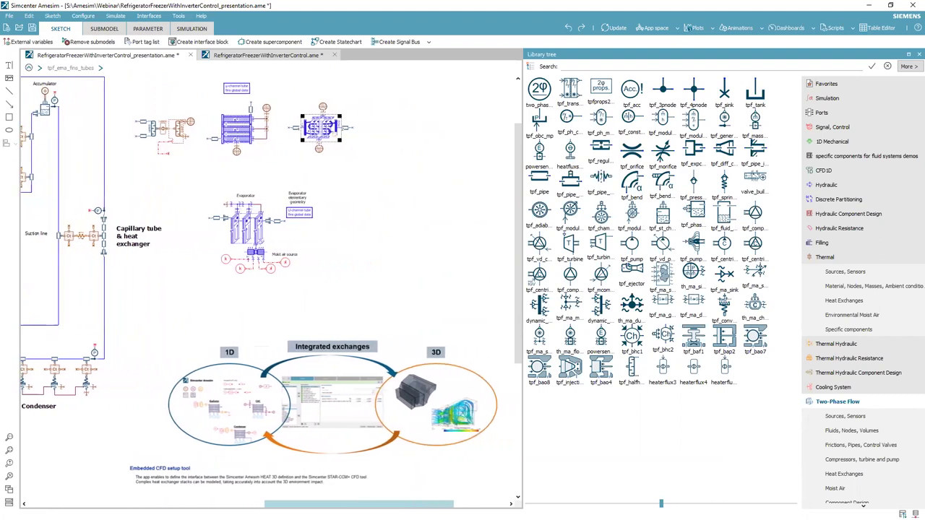
{"action": "scroll", "coordinate": [488, 483], "scroll_direction": "up", "scroll_amount": 1}
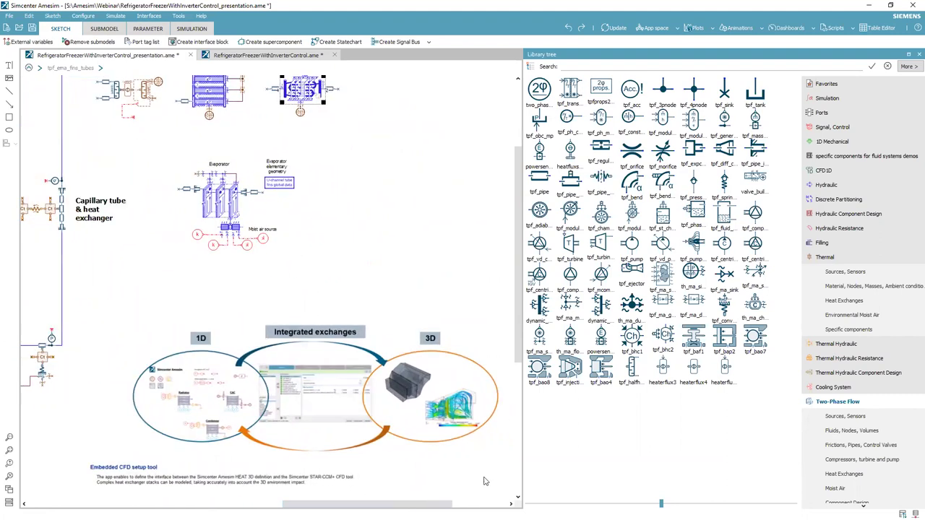
{"action": "scroll", "coordinate": [403, 466], "scroll_direction": "up", "scroll_amount": 3}
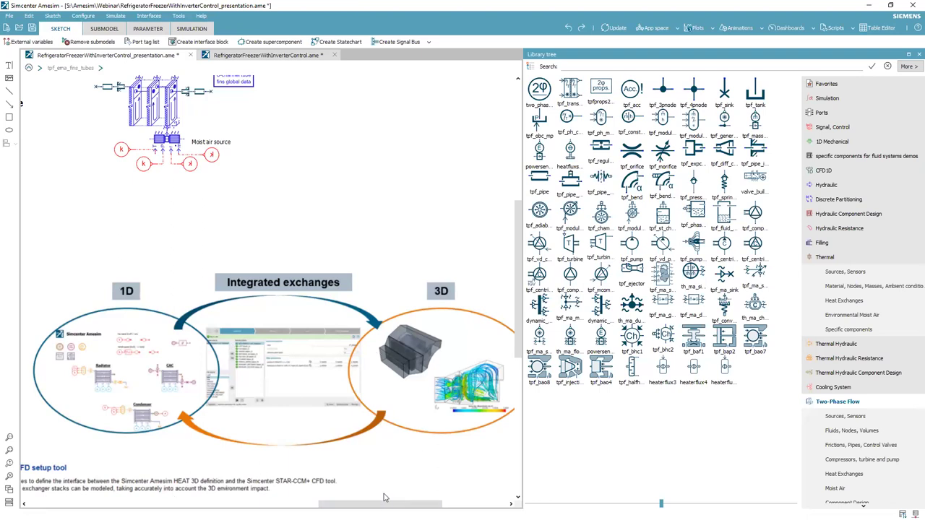
{"action": "left_click_drag", "start_coordinate": [380, 504], "coordinate": [314, 503]}
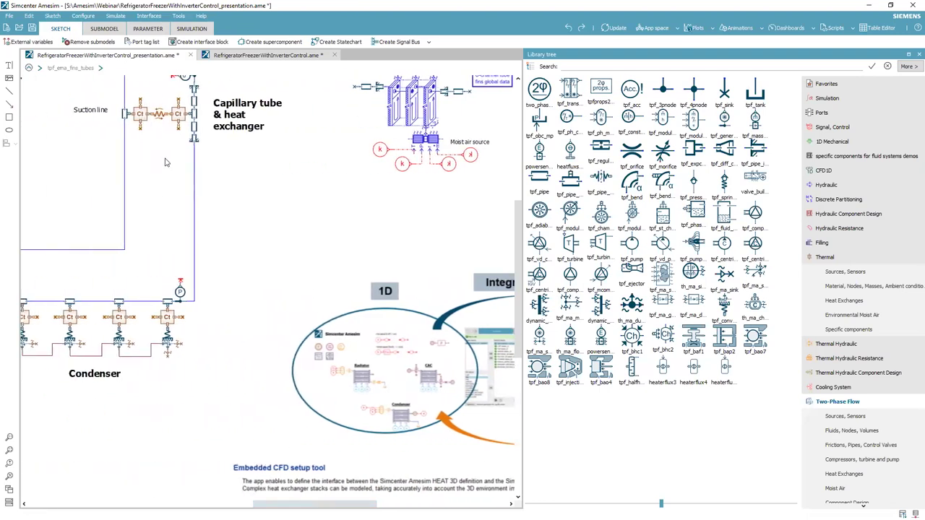
Run the RefrigeratorFreezerWithInverterControl model to 86400 s and give the circuit view more room.
{"action": "left_click", "coordinate": [299, 61]}
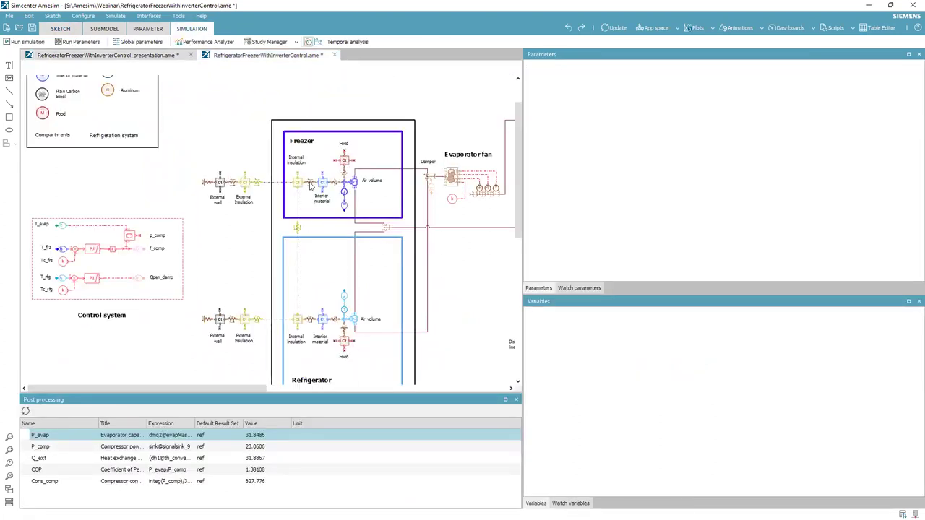
{"action": "scroll", "coordinate": [317, 209], "scroll_direction": "down", "scroll_amount": 1}
{"action": "scroll", "coordinate": [317, 209], "scroll_direction": "down", "scroll_amount": 2}
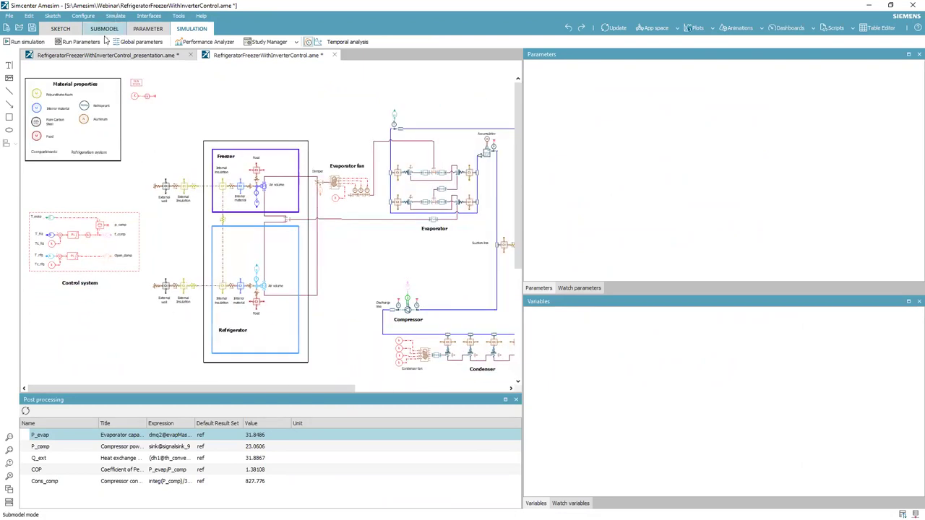
{"action": "left_click", "coordinate": [28, 42]}
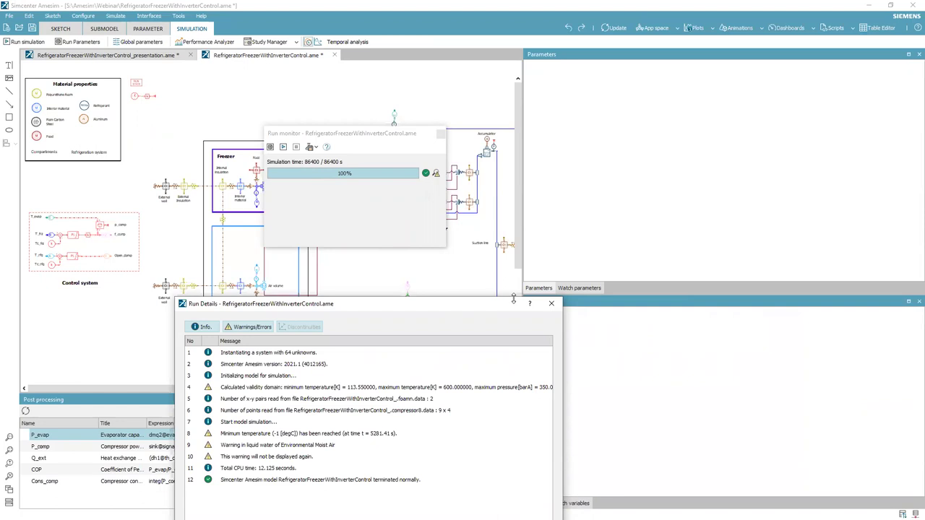
{"action": "left_click", "coordinate": [441, 135]}
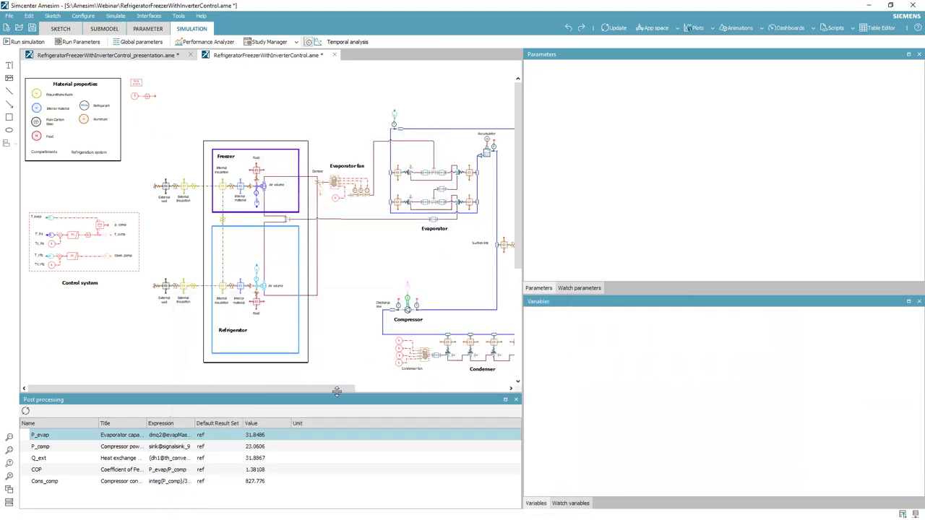
{"action": "left_click_drag", "start_coordinate": [336, 393], "coordinate": [336, 412]}
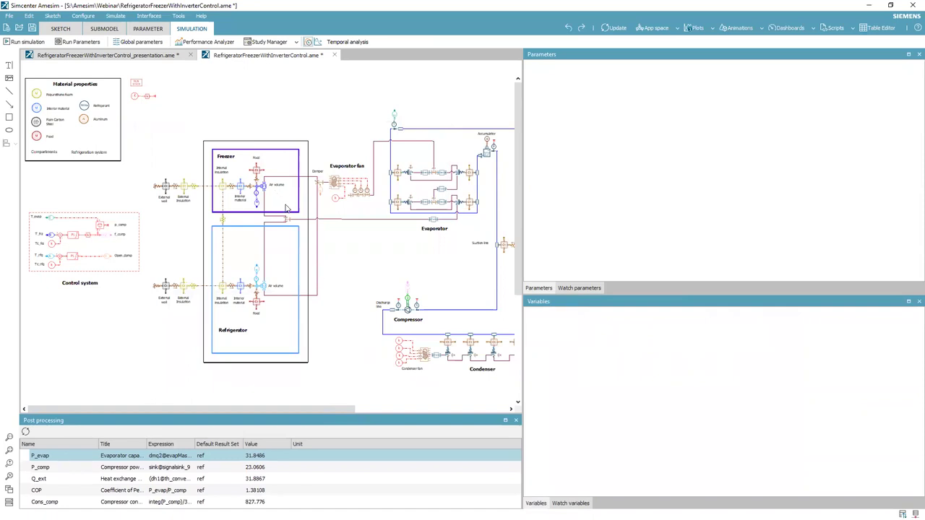
Plot the freezer food temperature over time, then close the plot.
{"action": "scroll", "coordinate": [322, 234], "scroll_direction": "up", "scroll_amount": 1}
{"action": "scroll", "coordinate": [322, 234], "scroll_direction": "up", "scroll_amount": 1}
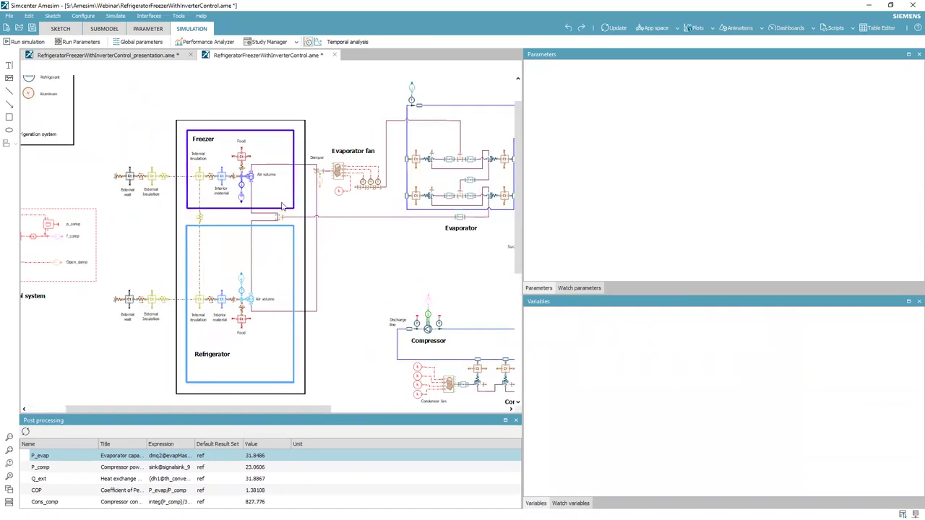
{"action": "left_click", "coordinate": [243, 158]}
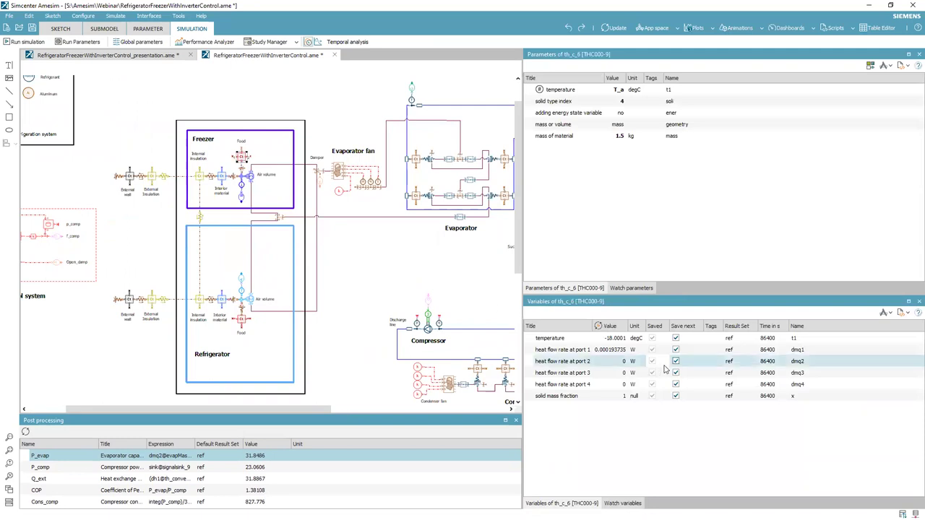
{"action": "mouse_move", "coordinate": [551, 341]}
{"action": "left_mouse_down"}
{"action": "mouse_move", "coordinate": [443, 283]}
{"action": "mouse_move", "coordinate": [361, 260]}
{"action": "left_mouse_up"}
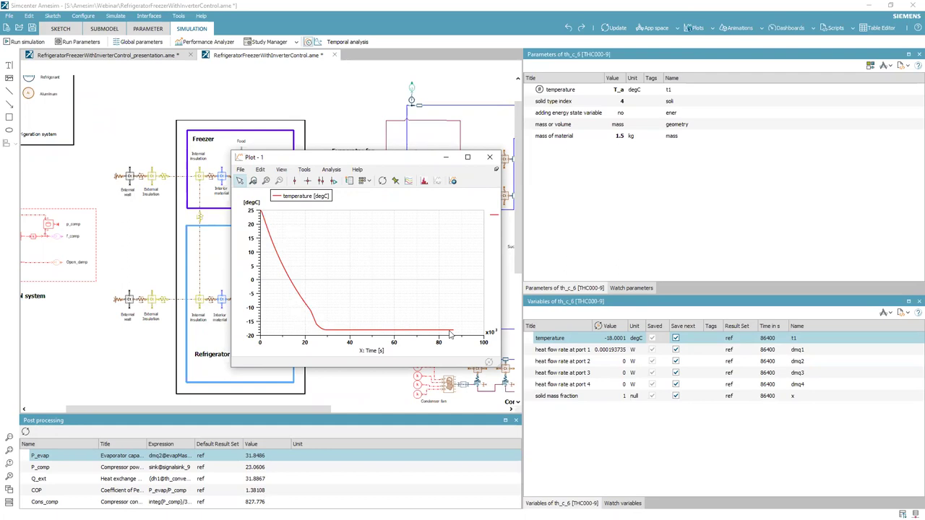
{"action": "left_click", "coordinate": [489, 157]}
Plot the refrigerator food temperature and its heat flow rate at port 3, closing each plot.
{"action": "left_click", "coordinate": [243, 322]}
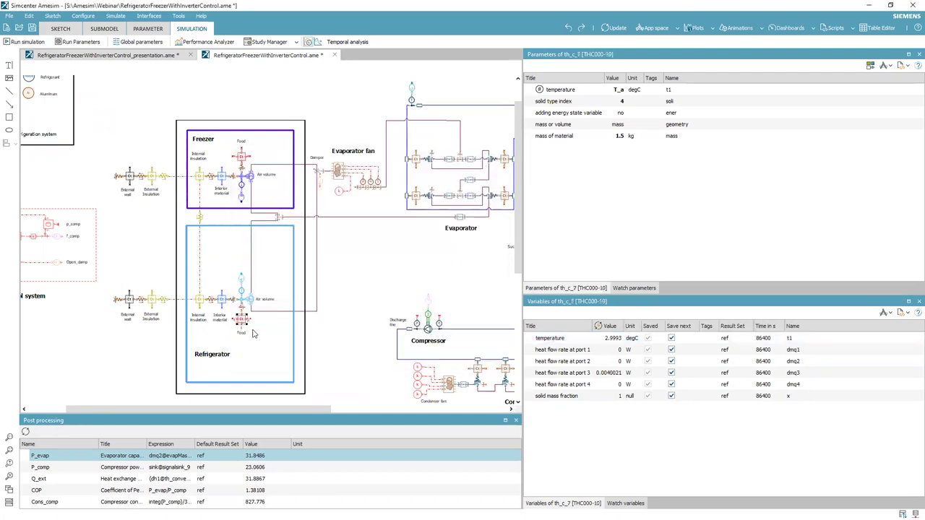
{"action": "left_click_drag", "start_coordinate": [318, 276], "coordinate": [316, 277]}
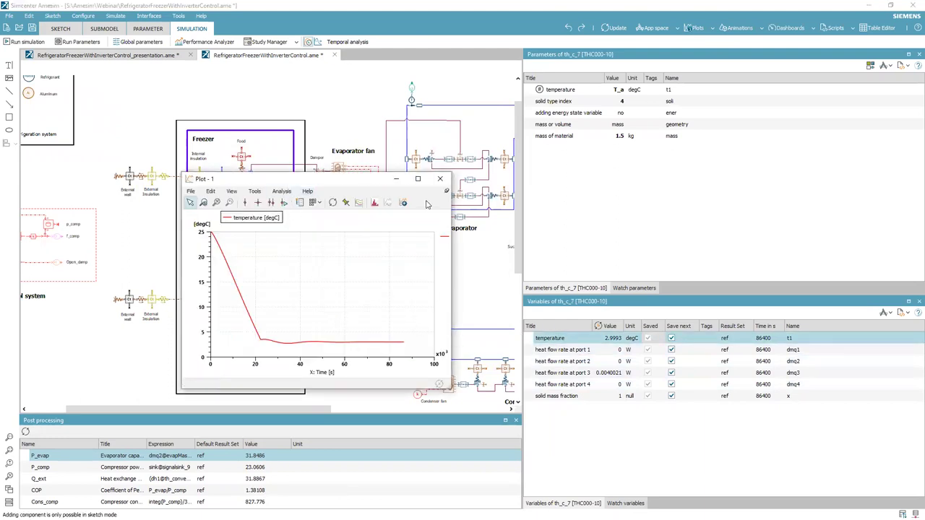
{"action": "left_click", "coordinate": [440, 178]}
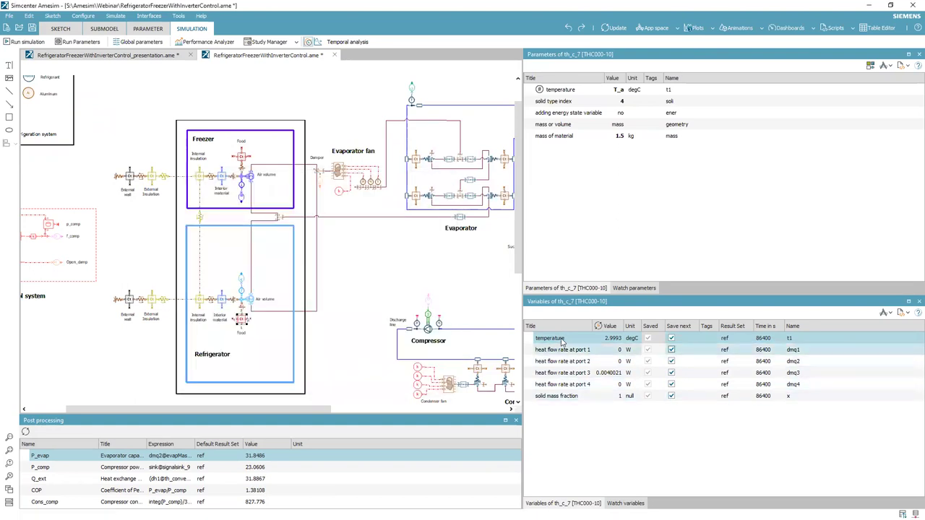
{"action": "left_click", "coordinate": [556, 397]}
{"action": "left_click", "coordinate": [557, 373]}
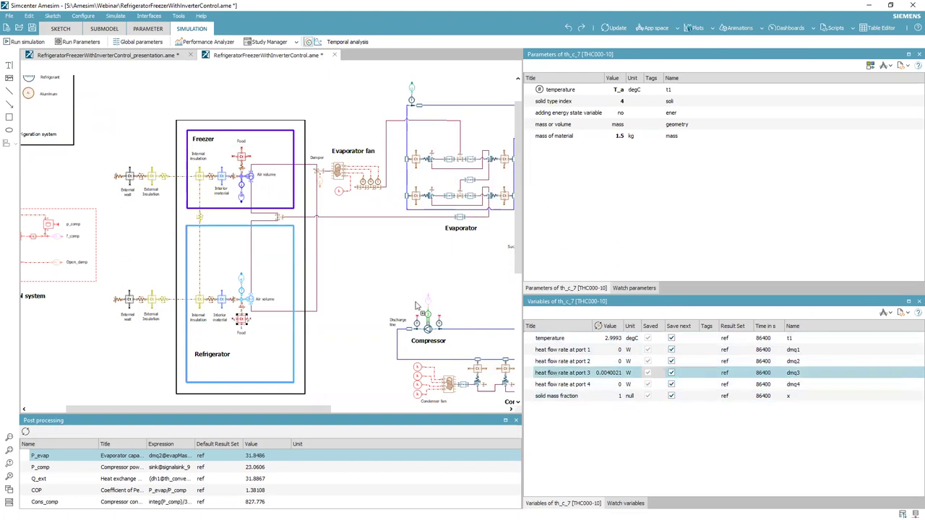
{"action": "left_click_drag", "start_coordinate": [412, 302], "coordinate": [413, 304]}
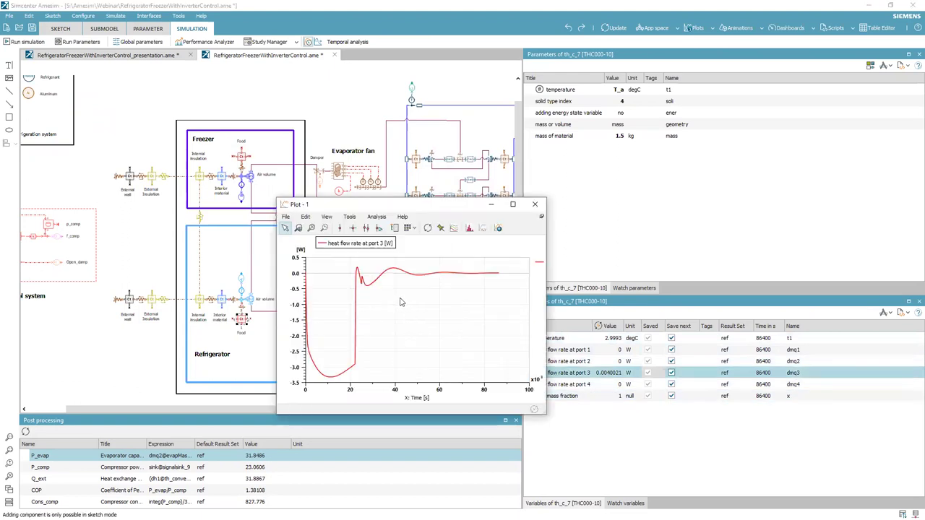
{"action": "left_click", "coordinate": [535, 204]}
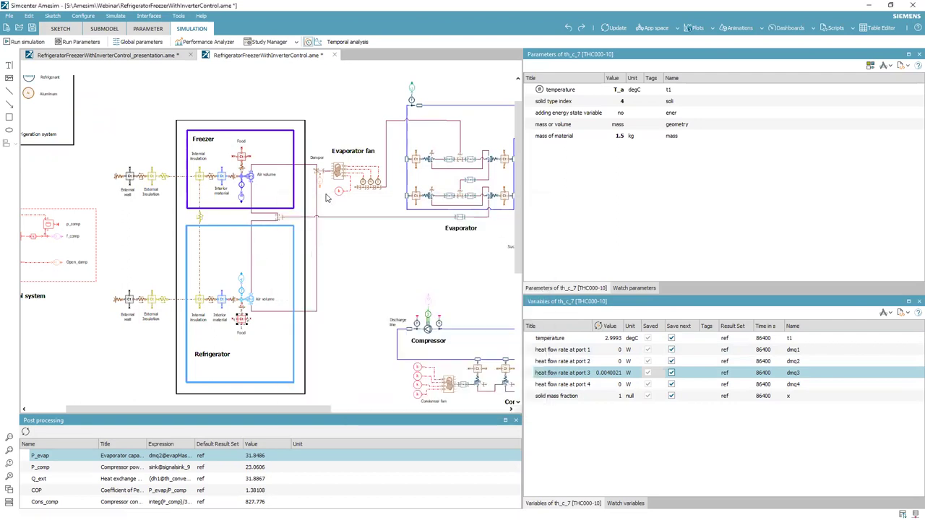
Plot the evaporator moist air's mass flow rate per unit surface and port 2 temperature.
{"action": "left_click", "coordinate": [458, 219]}
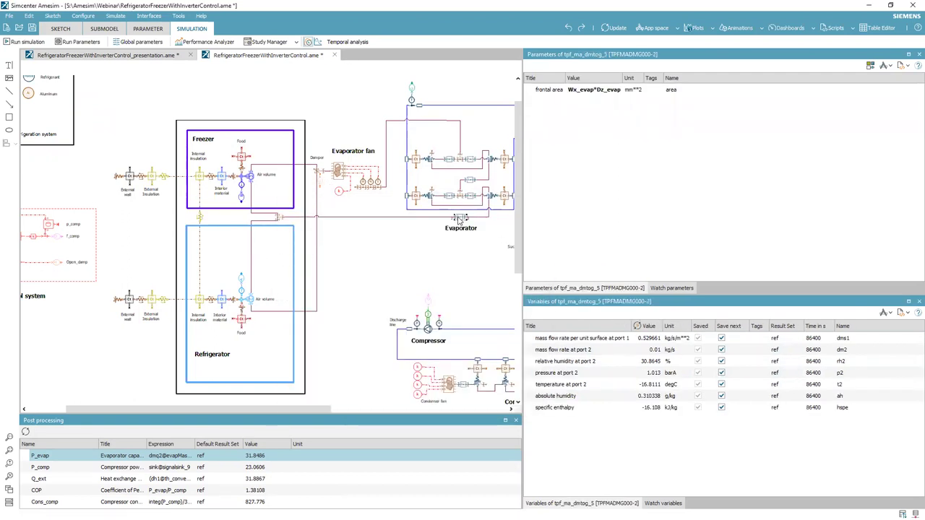
{"action": "left_click", "coordinate": [549, 339]}
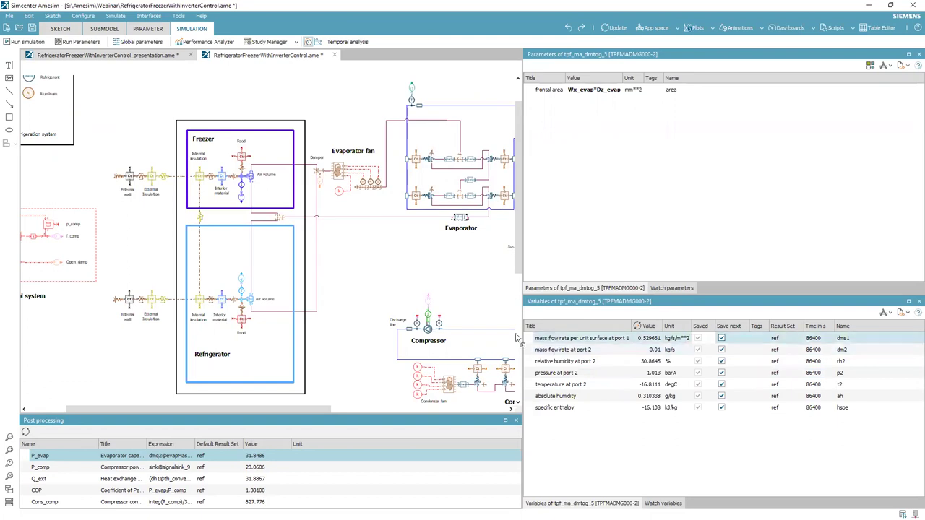
{"action": "left_click_drag", "start_coordinate": [353, 268], "coordinate": [354, 269]}
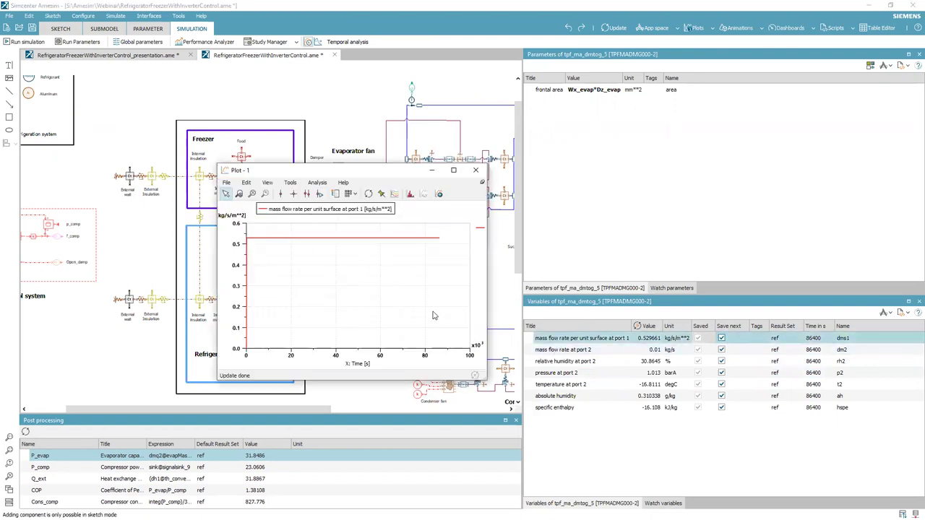
{"action": "left_click", "coordinate": [476, 170]}
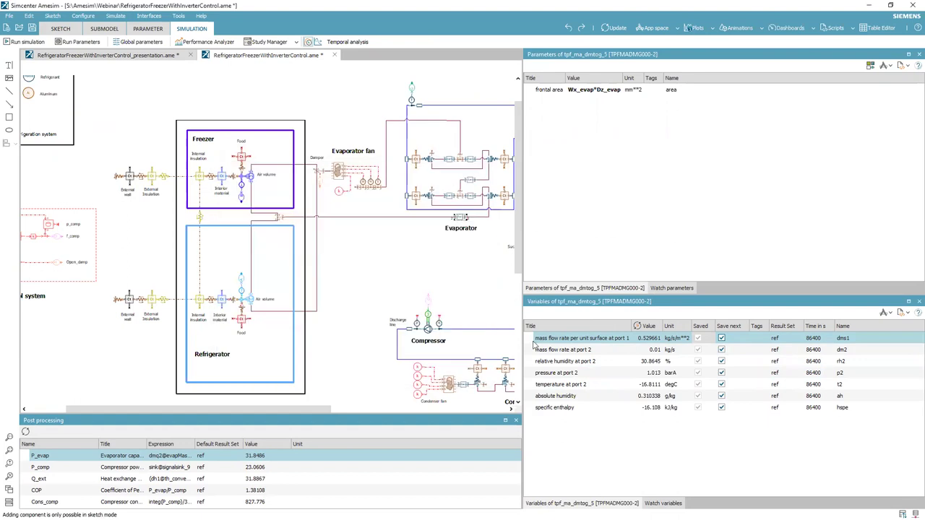
{"action": "left_click", "coordinate": [565, 384]}
{"action": "left_click_drag", "start_coordinate": [566, 389], "coordinate": [328, 273]}
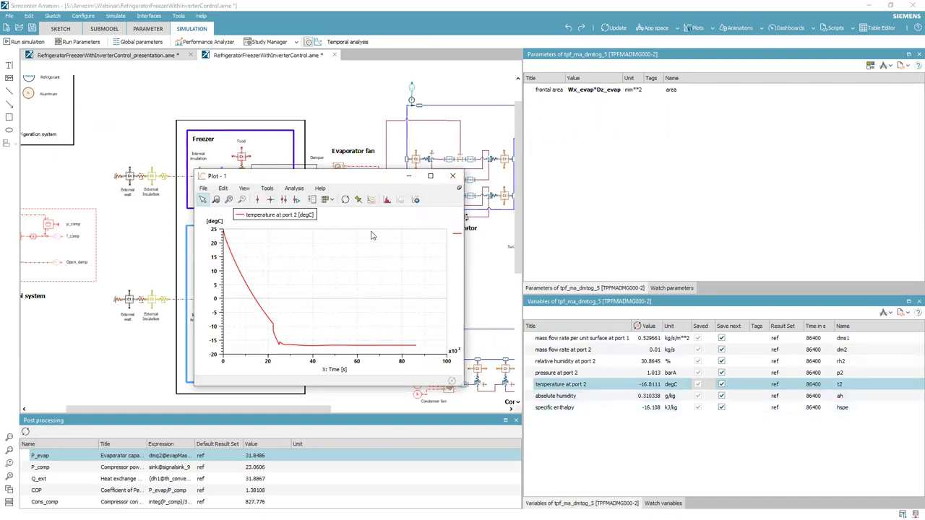
{"action": "left_click", "coordinate": [453, 176]}
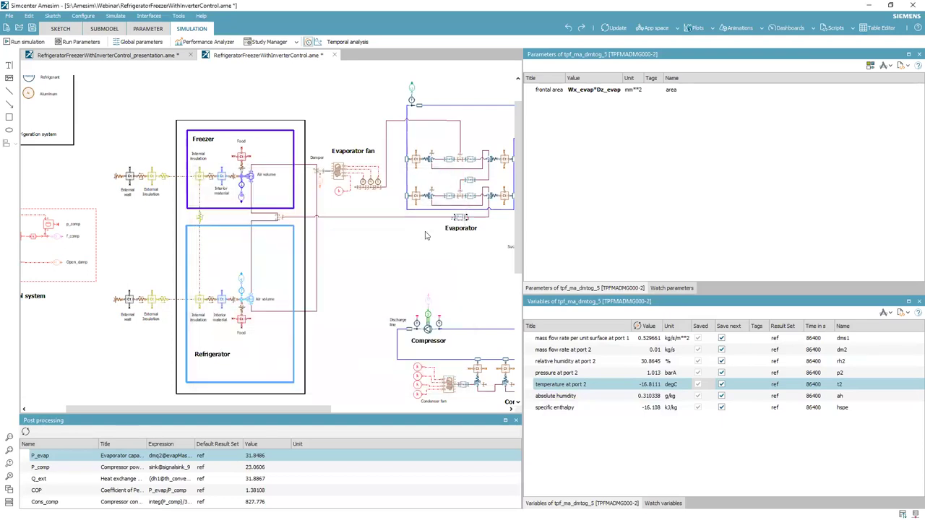
{"action": "left_click_drag", "start_coordinate": [286, 407], "coordinate": [359, 422]}
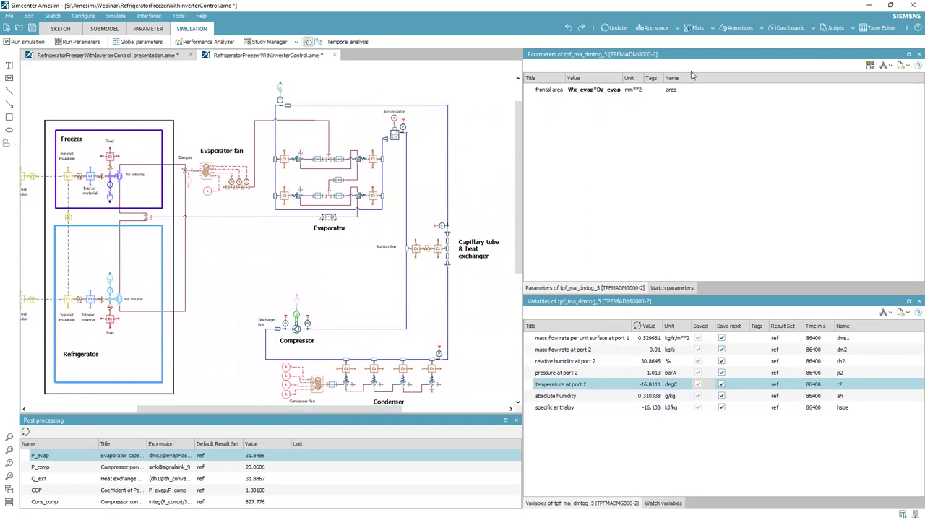
View and close the enlarged saved Inlet temperature plot, then open the saved Mollier diagram.
{"action": "left_click", "coordinate": [712, 29]}
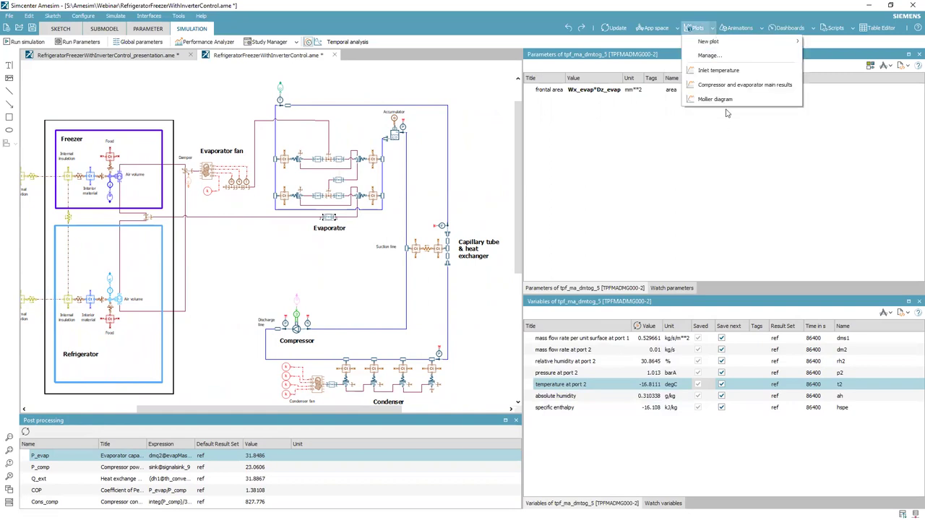
{"action": "left_click", "coordinate": [728, 70]}
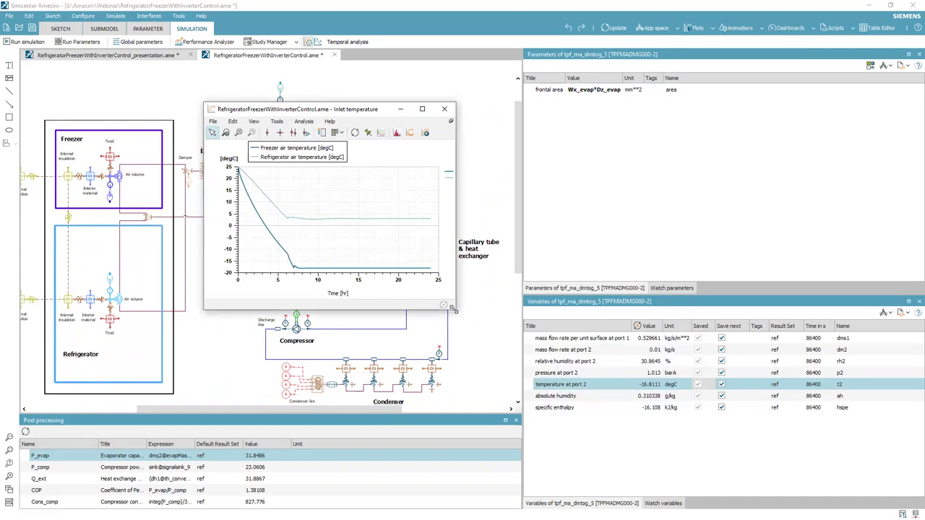
{"action": "left_click_drag", "start_coordinate": [453, 308], "coordinate": [730, 458]}
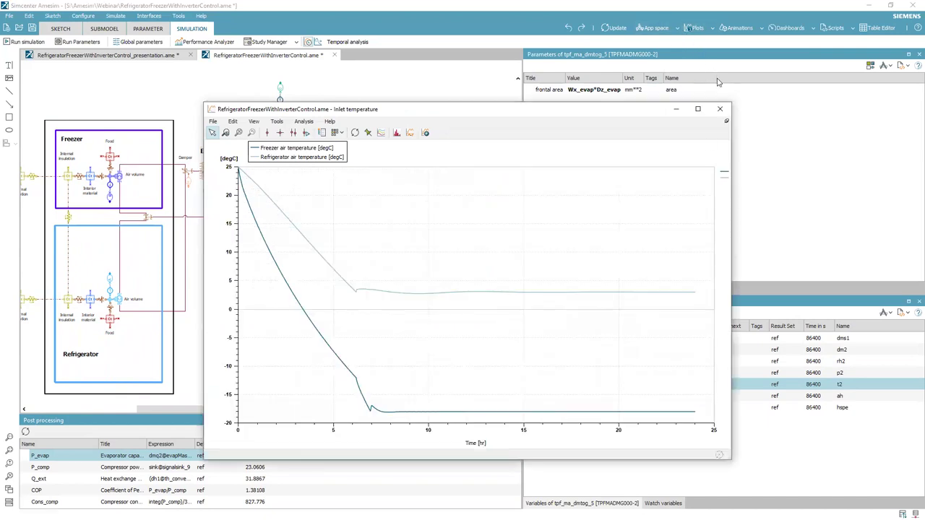
{"action": "left_click", "coordinate": [720, 109]}
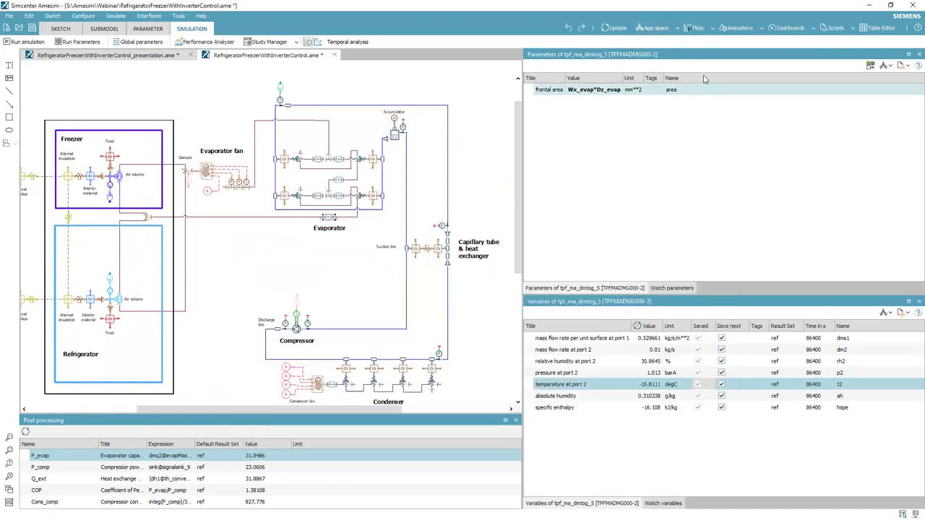
{"action": "left_click", "coordinate": [710, 32]}
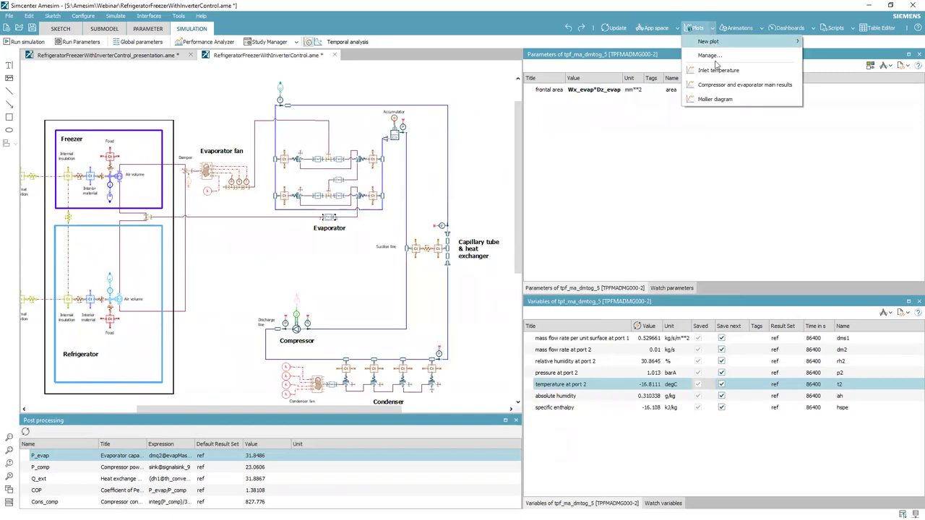
{"action": "left_click", "coordinate": [730, 100]}
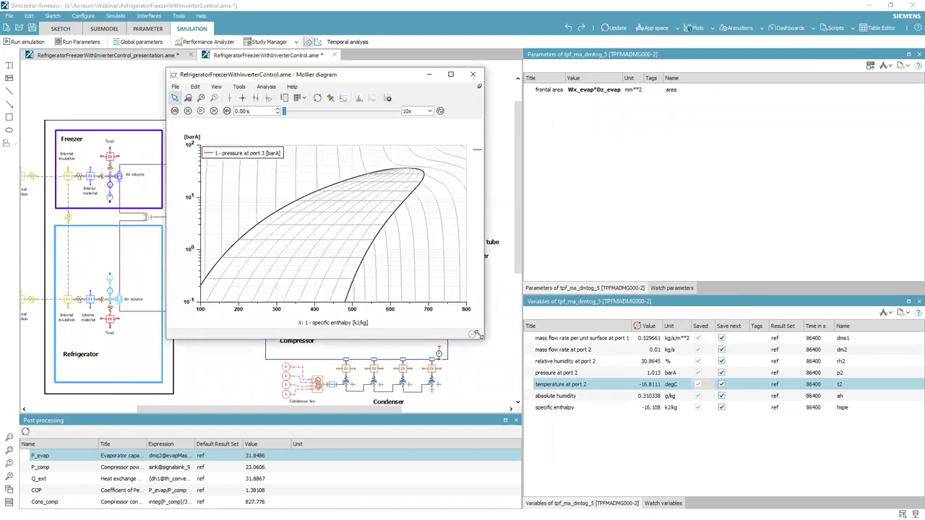
Enlarge the Mollier diagram, animate the refrigerant cycle to a later time, then close it.
{"action": "left_click_drag", "start_coordinate": [476, 333], "coordinate": [814, 443]}
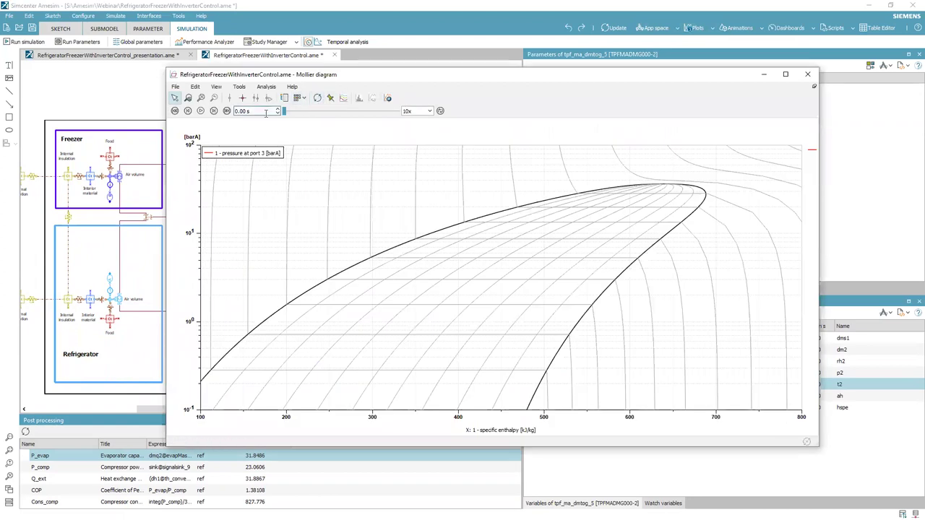
{"action": "left_click", "coordinate": [200, 110]}
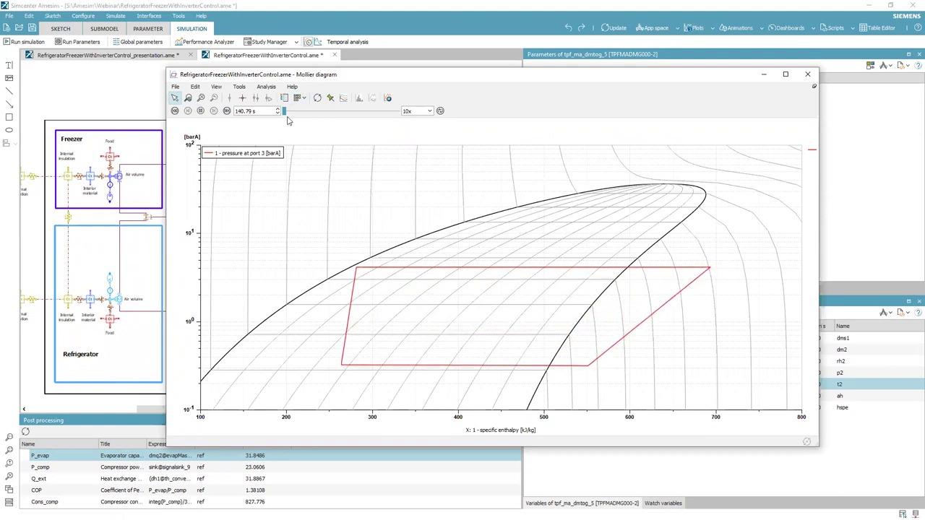
{"action": "left_click_drag", "start_coordinate": [286, 114], "coordinate": [394, 127]}
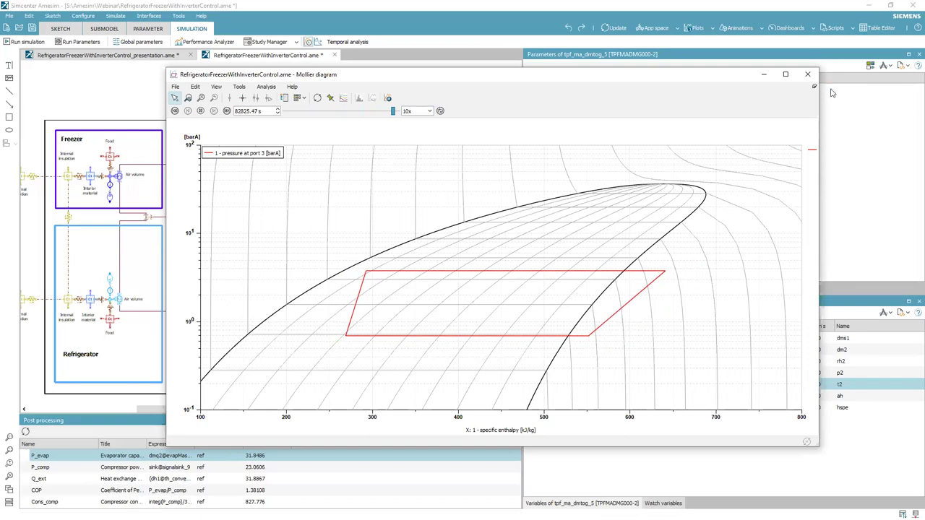
{"action": "left_click", "coordinate": [807, 74]}
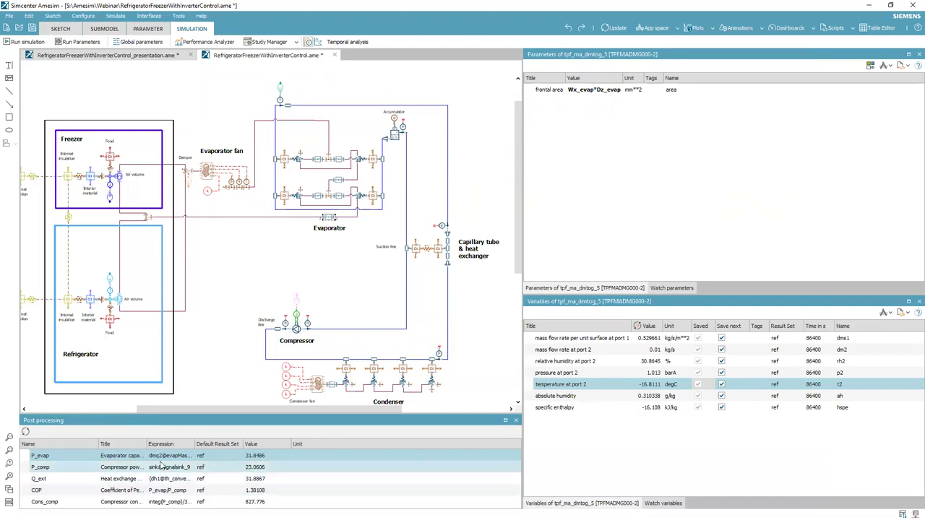
Plot compressor power P_comp, widen the Title and Expression columns, then close the plot.
{"action": "left_click_drag", "start_coordinate": [147, 443], "coordinate": [224, 454]}
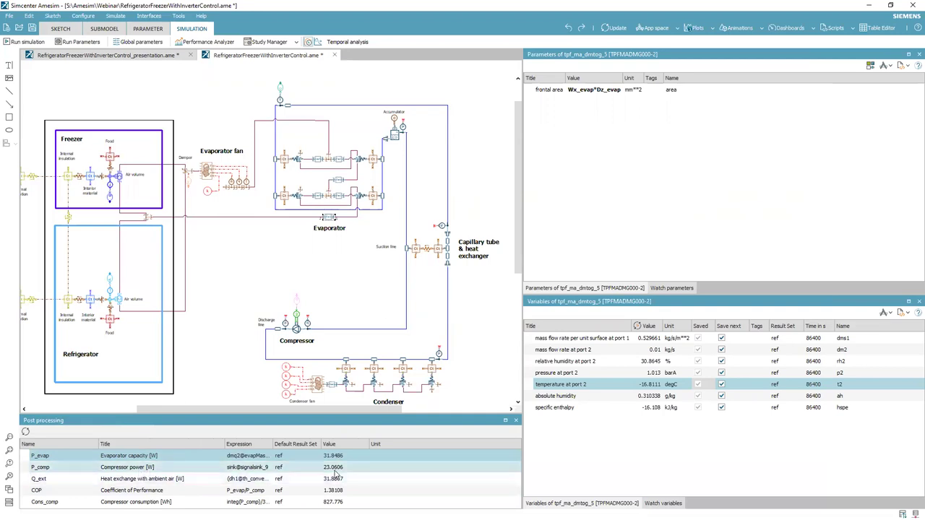
{"action": "left_click", "coordinate": [237, 468]}
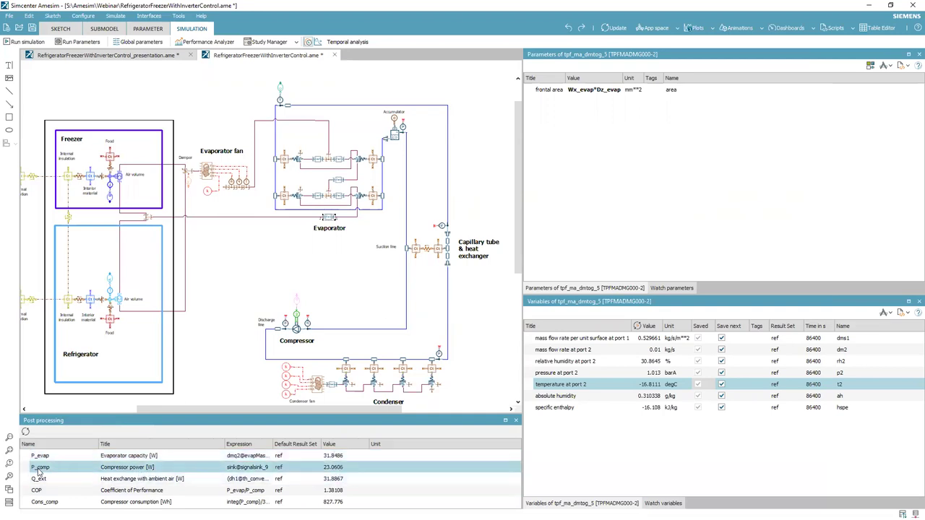
{"action": "left_click_drag", "start_coordinate": [40, 470], "coordinate": [204, 379]}
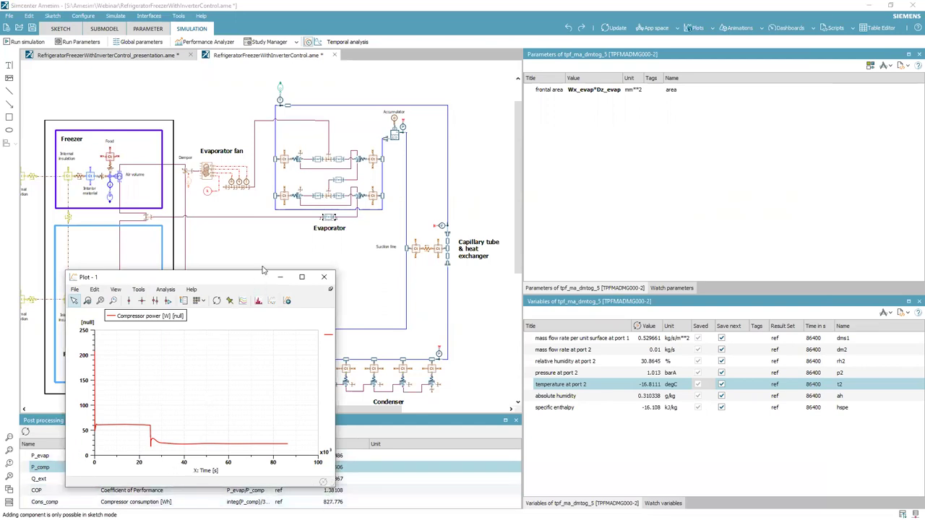
{"action": "left_click_drag", "start_coordinate": [265, 276], "coordinate": [306, 156]}
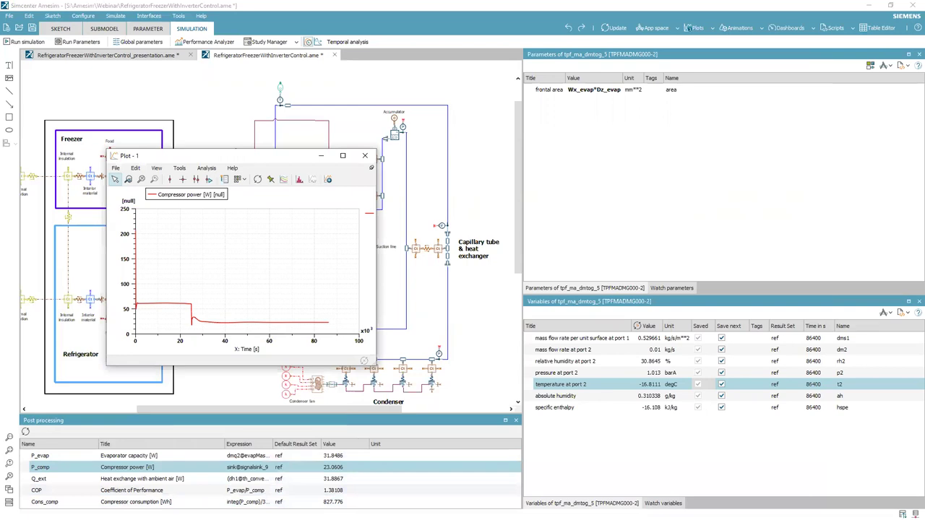
{"action": "double_click", "coordinate": [273, 443]}
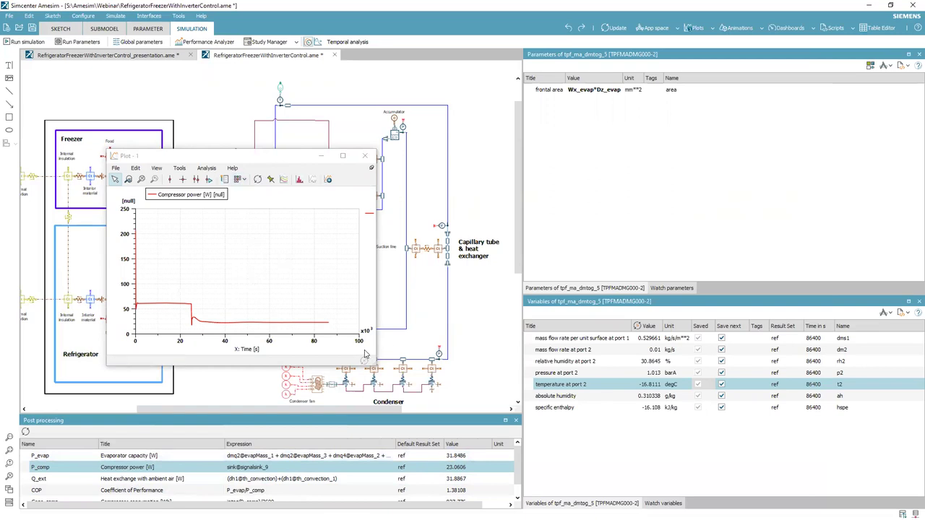
{"action": "left_click", "coordinate": [367, 156]}
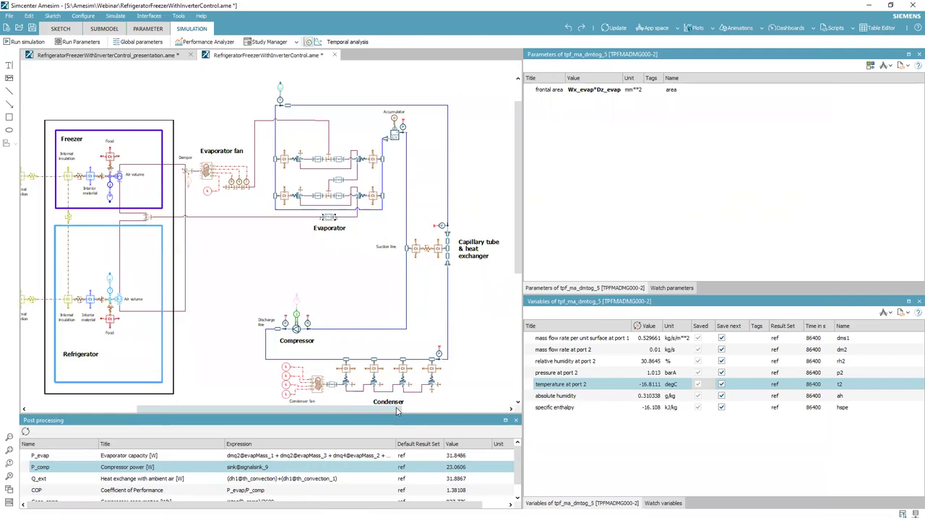
Browse the sketch's legend and control system, then return to sketch mode with the library tree.
{"action": "mouse_move", "coordinate": [395, 412]}
{"action": "left_mouse_down"}
{"action": "mouse_move", "coordinate": [437, 409]}
{"action": "mouse_move", "coordinate": [239, 410]}
{"action": "mouse_move", "coordinate": [275, 409]}
{"action": "left_mouse_up"}
{"action": "scroll", "coordinate": [269, 354], "scroll_direction": "up", "scroll_amount": 1}
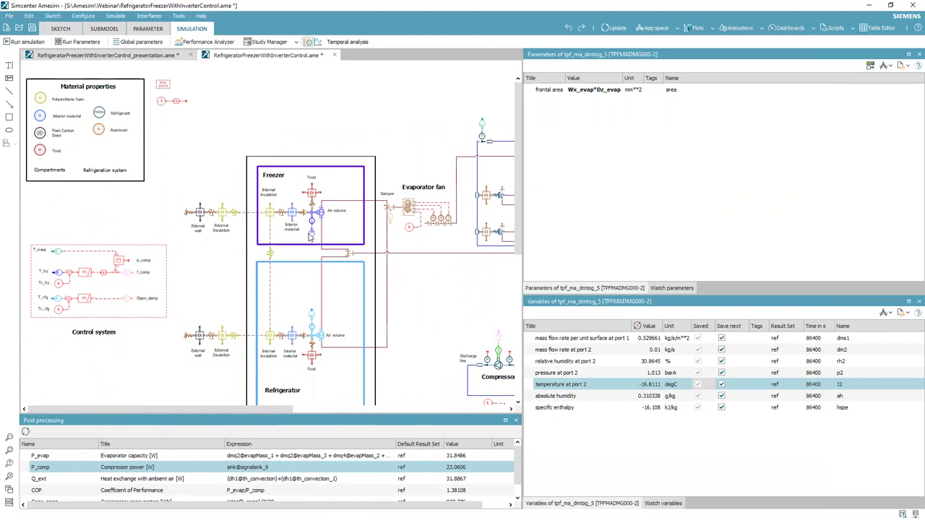
{"action": "scroll", "coordinate": [287, 410], "scroll_direction": "right", "scroll_amount": 3}
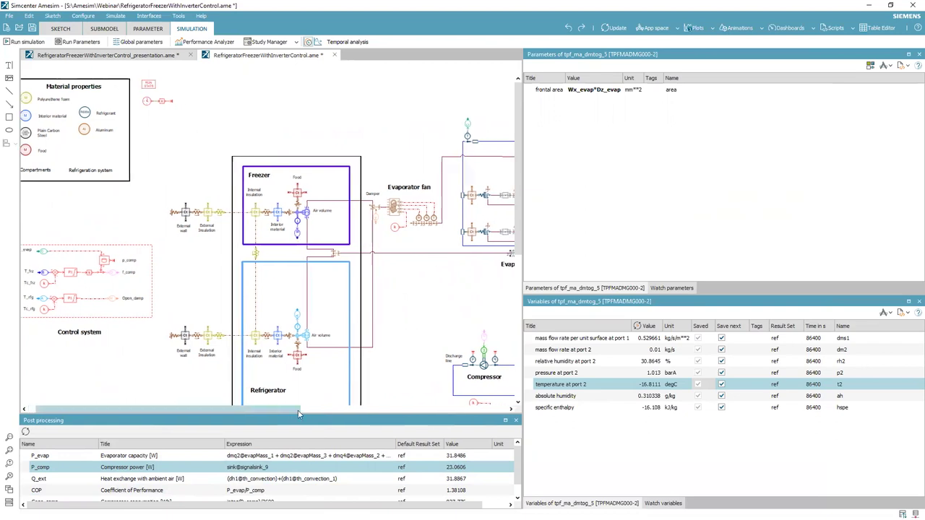
{"action": "scroll", "coordinate": [286, 306], "scroll_direction": "down", "scroll_amount": 2}
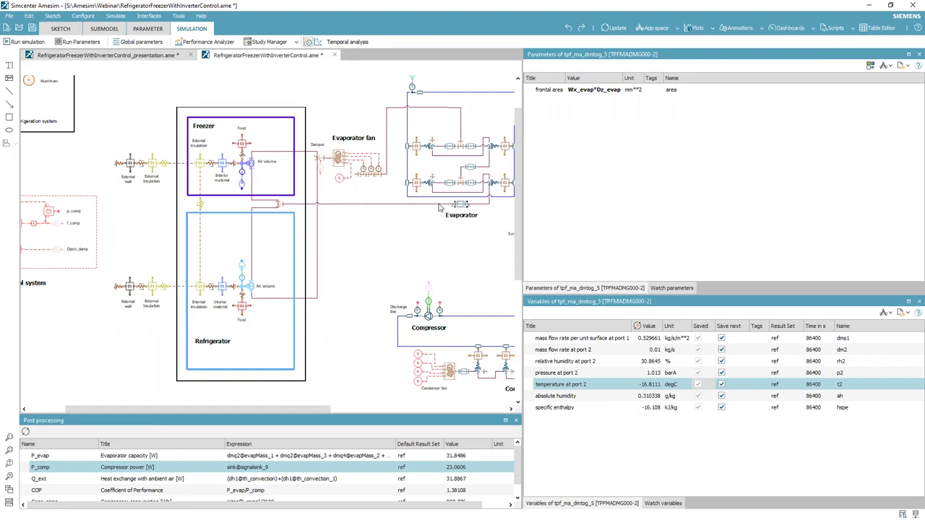
{"action": "left_click_drag", "start_coordinate": [260, 411], "coordinate": [224, 410]}
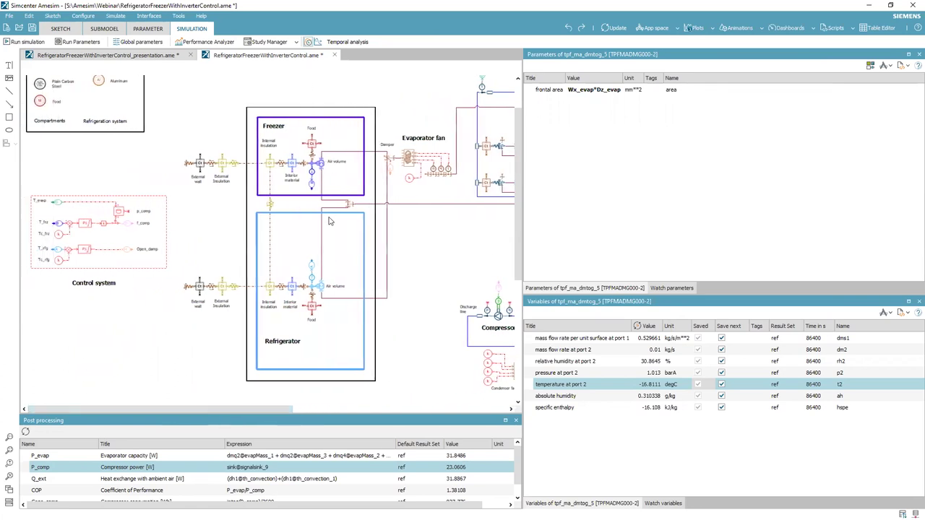
{"action": "scroll", "coordinate": [329, 221], "scroll_direction": "up", "scroll_amount": 1}
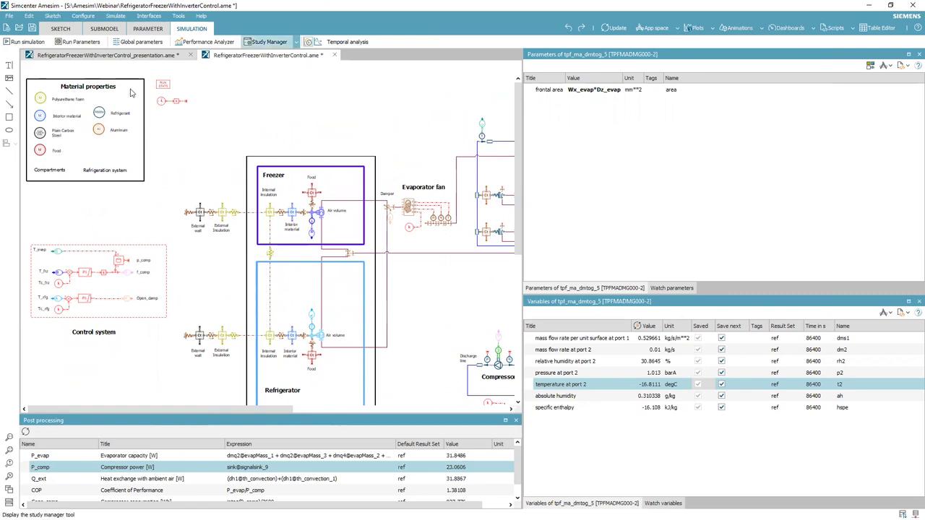
{"action": "left_click", "coordinate": [61, 29]}
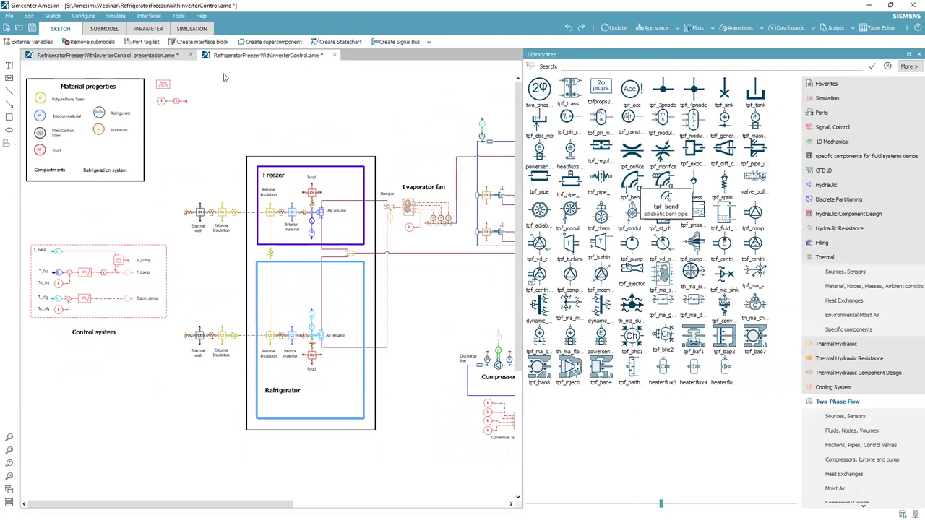
Add a tpf_pipe to the presentation model's sketch, list Thermal components, and zoom out.
{"action": "left_click", "coordinate": [107, 55]}
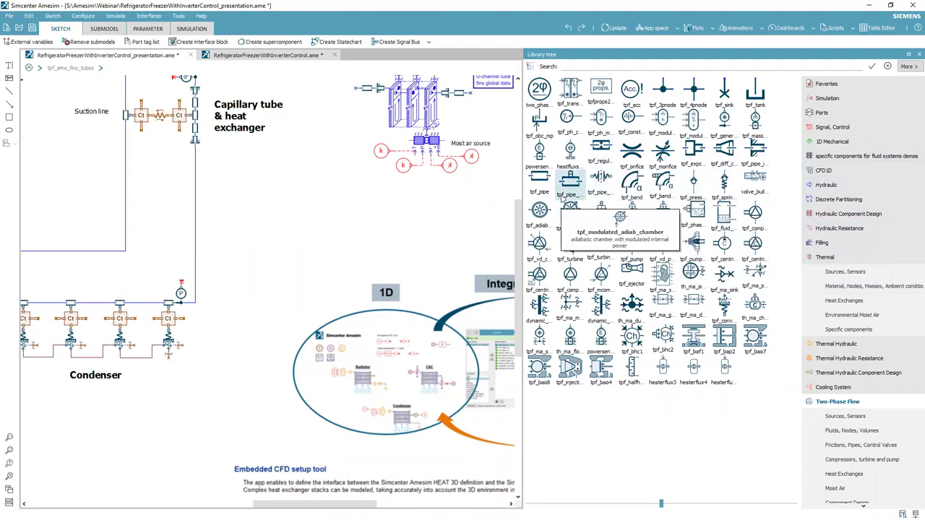
{"action": "mouse_move", "coordinate": [538, 180]}
{"action": "left_mouse_down"}
{"action": "mouse_move", "coordinate": [494, 177]}
{"action": "mouse_move", "coordinate": [398, 203]}
{"action": "mouse_move", "coordinate": [412, 201]}
{"action": "left_mouse_up"}
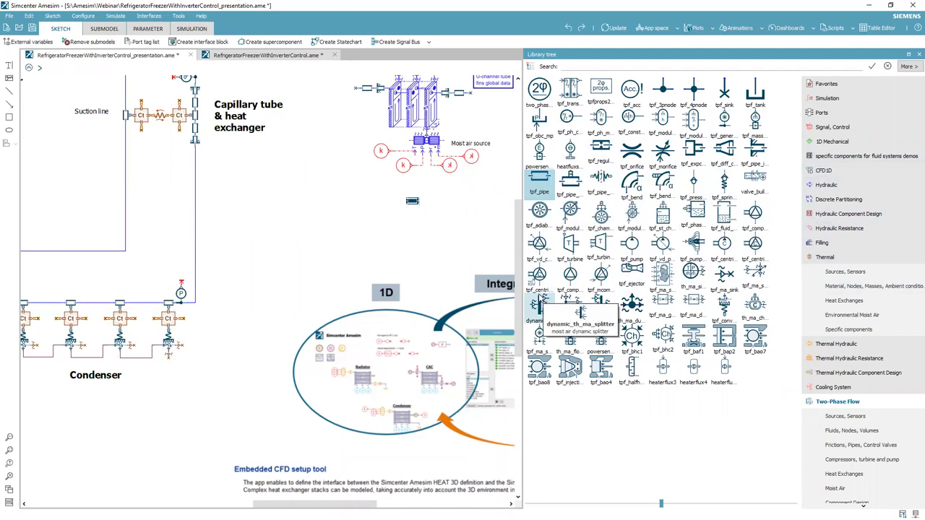
{"action": "left_click", "coordinate": [827, 258]}
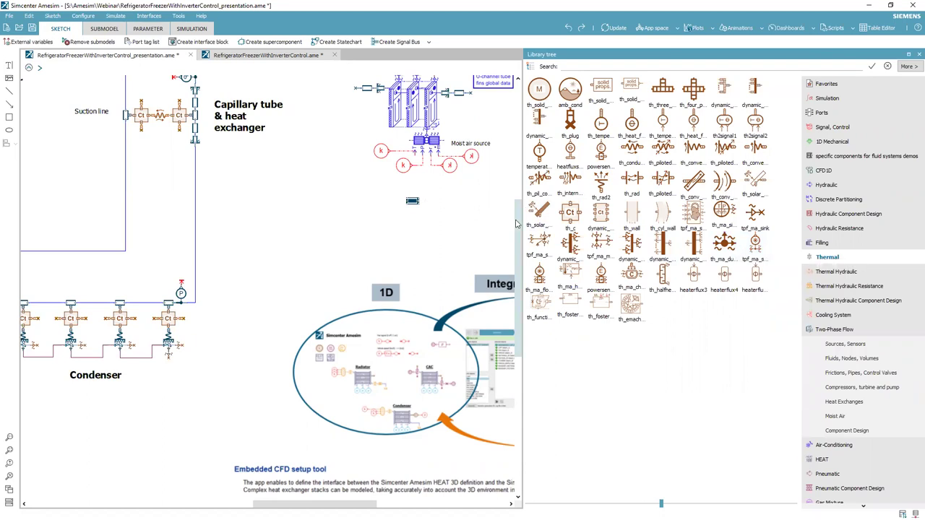
{"action": "left_click_drag", "start_coordinate": [516, 224], "coordinate": [525, 103]}
{"action": "left_click_drag", "start_coordinate": [273, 496], "coordinate": [197, 496]}
{"action": "scroll", "coordinate": [286, 434], "scroll_direction": "down", "scroll_amount": 4}
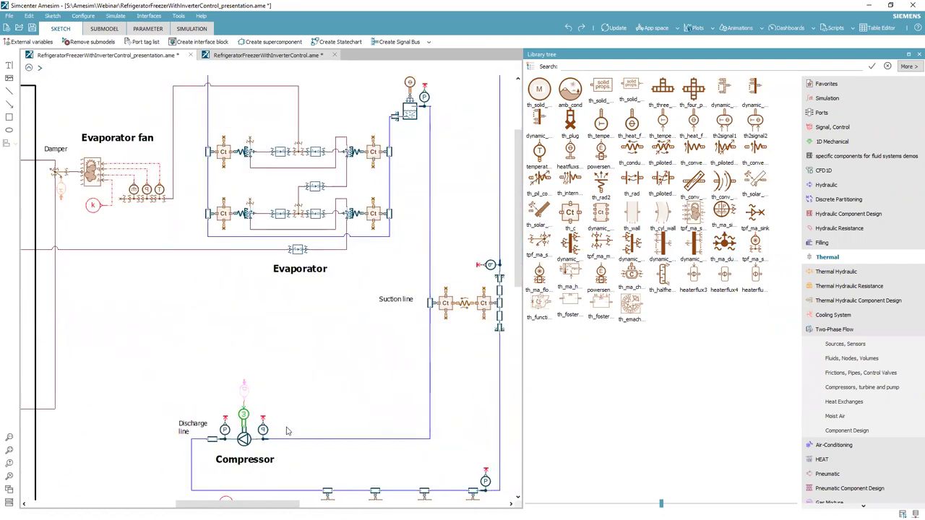
{"action": "scroll", "coordinate": [286, 431], "scroll_direction": "down", "scroll_amount": 2}
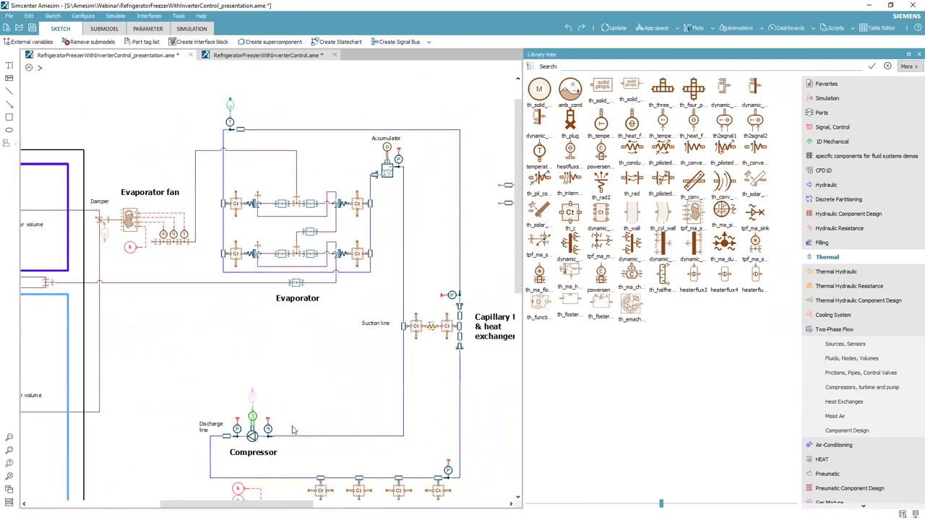
{"action": "scroll", "coordinate": [292, 426], "scroll_direction": "down", "scroll_amount": 3}
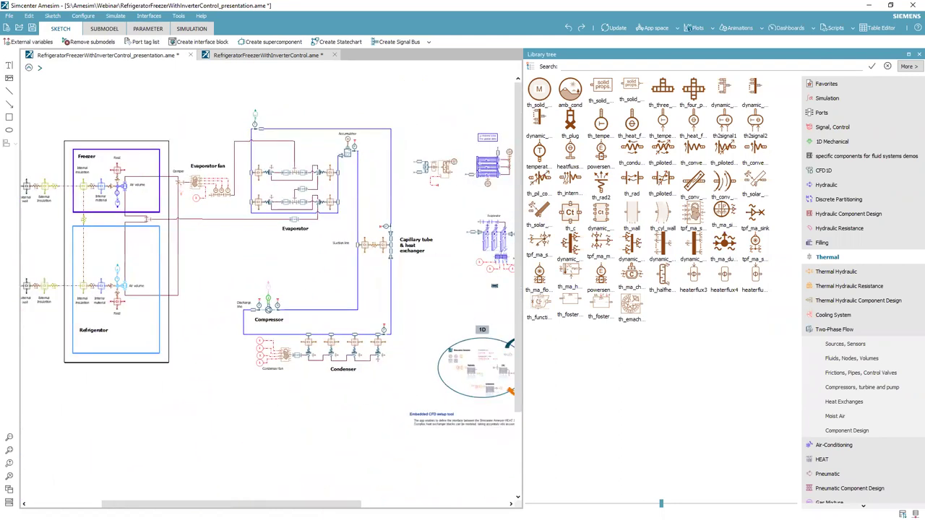
Return to the RefrigeratorFreezerWithInverterControl model in simulation mode.
{"action": "left_click_drag", "start_coordinate": [231, 503], "coordinate": [169, 503]}
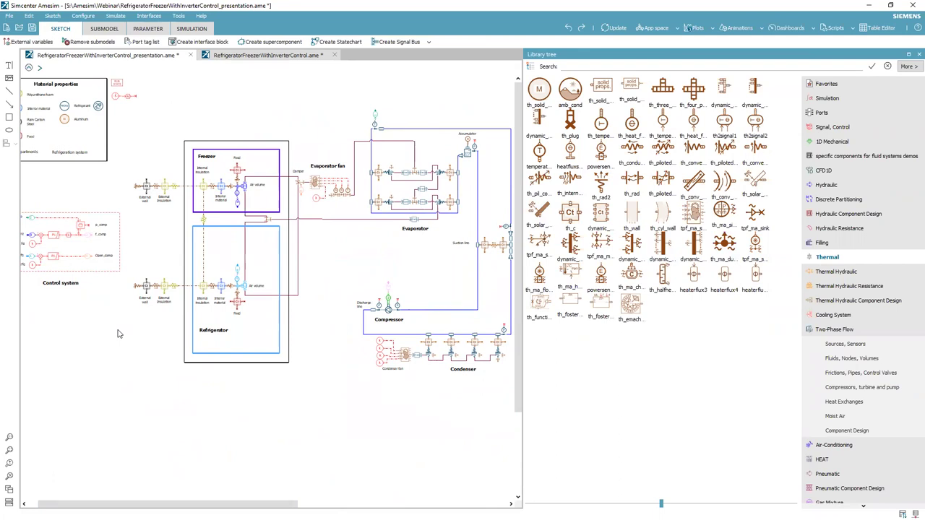
{"action": "left_click", "coordinate": [289, 56]}
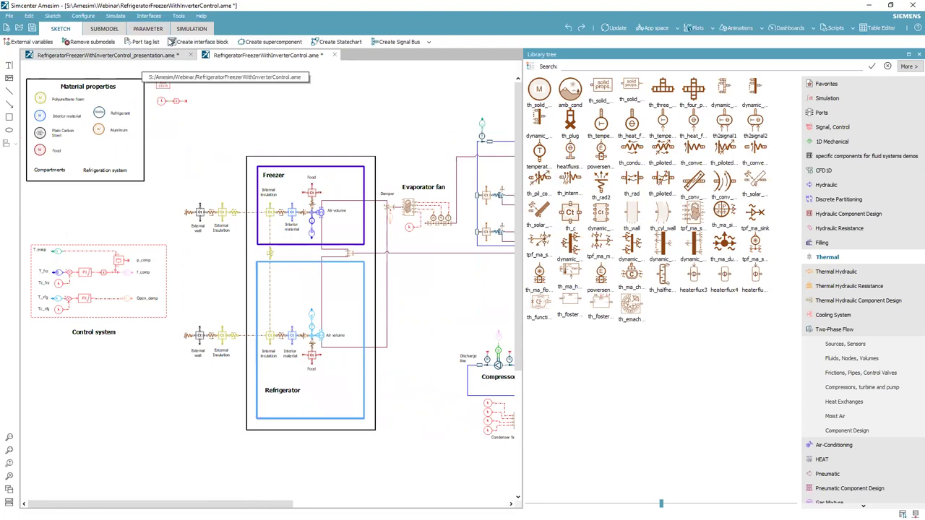
{"action": "left_click", "coordinate": [192, 29]}
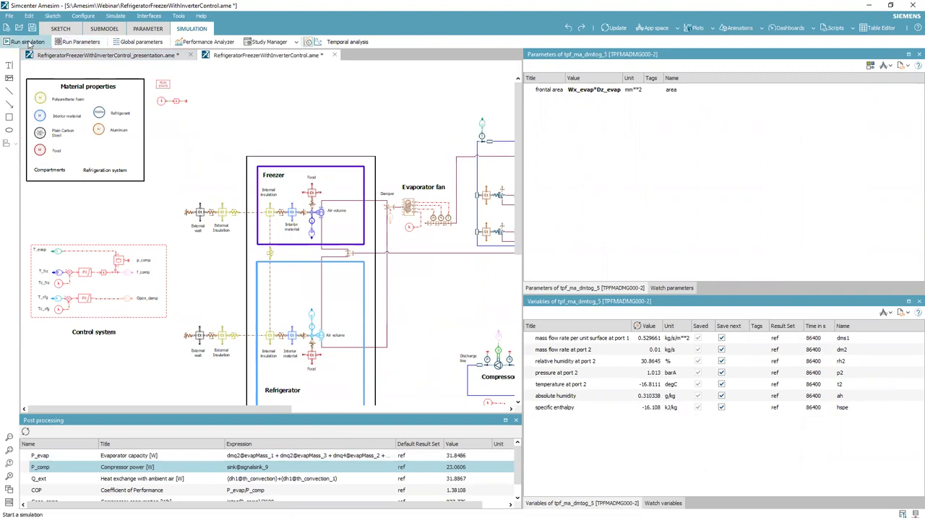
{"action": "left_click", "coordinate": [80, 43]}
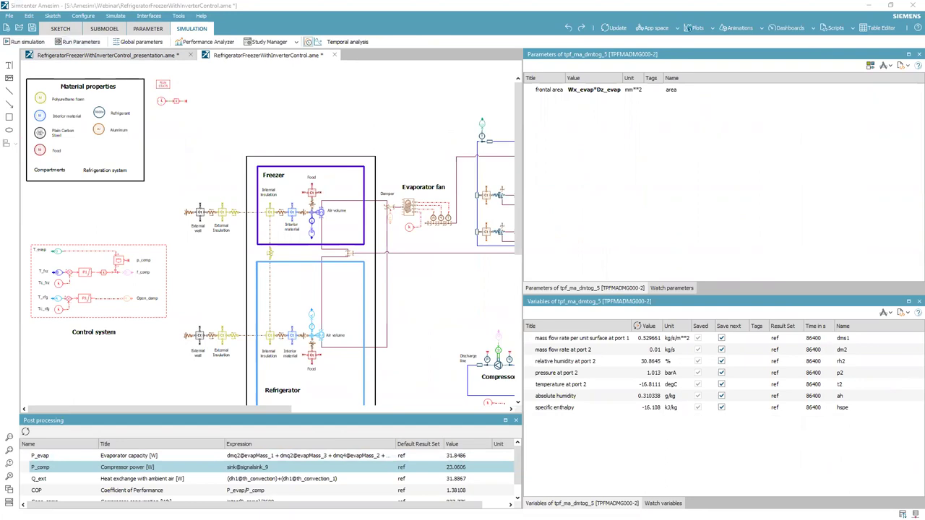
{"action": "left_click", "coordinate": [260, 142]}
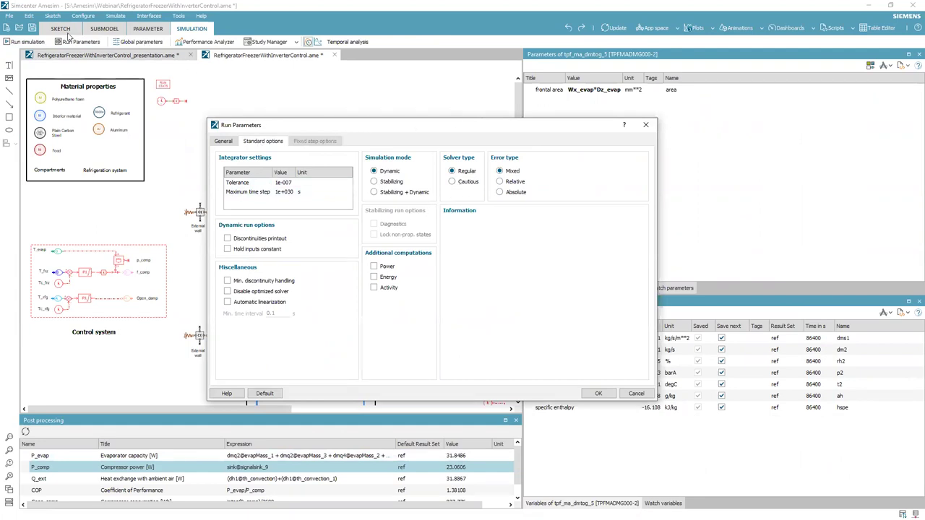
{"action": "left_click", "coordinate": [137, 45]}
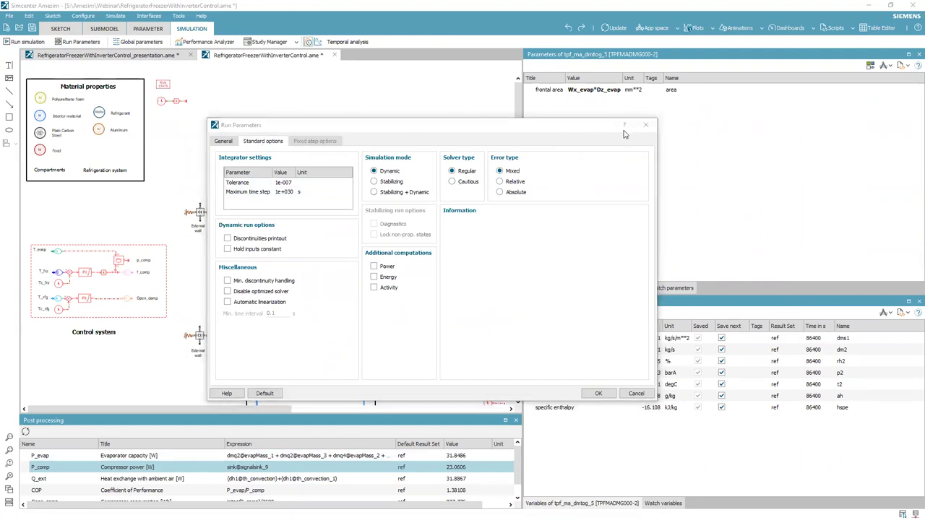
{"action": "key", "text": "Escape"}
{"action": "left_click", "coordinate": [142, 42]}
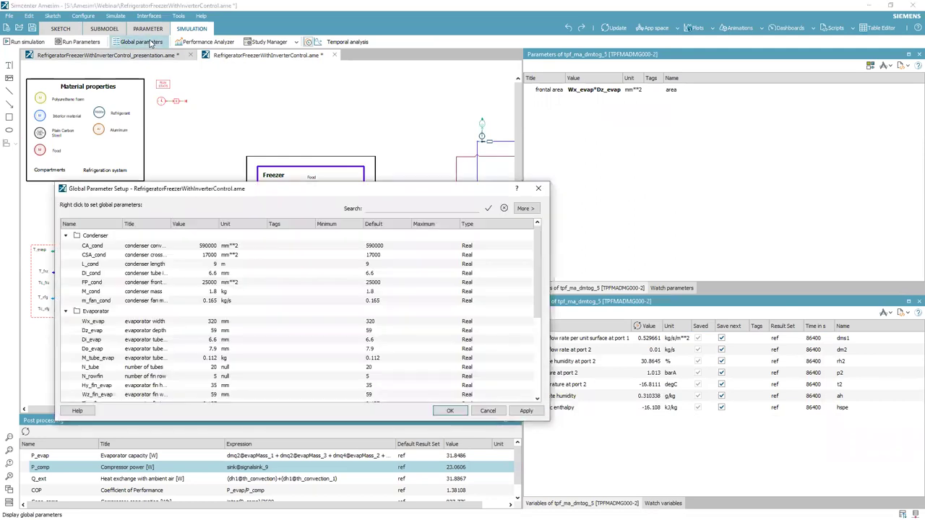
{"action": "left_click", "coordinate": [488, 410]}
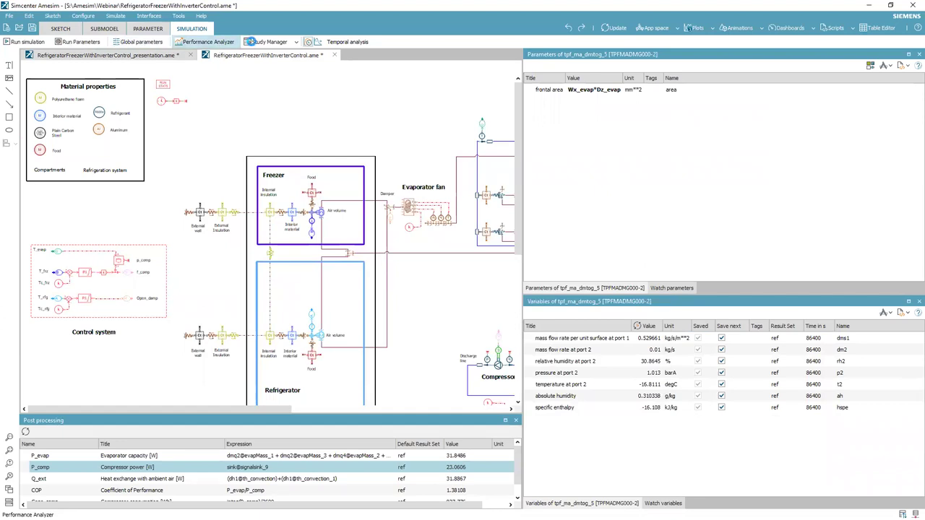
Open the Study Manager, switch between Parameters and Studies, and cancel loading a batch study file.
{"action": "left_click", "coordinate": [266, 41]}
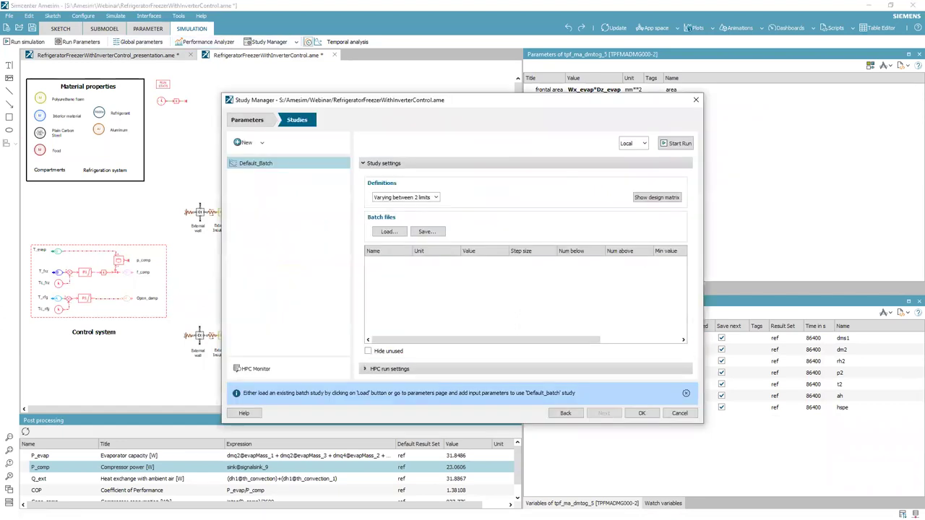
{"action": "left_click", "coordinate": [268, 123]}
{"action": "left_click", "coordinate": [289, 124]}
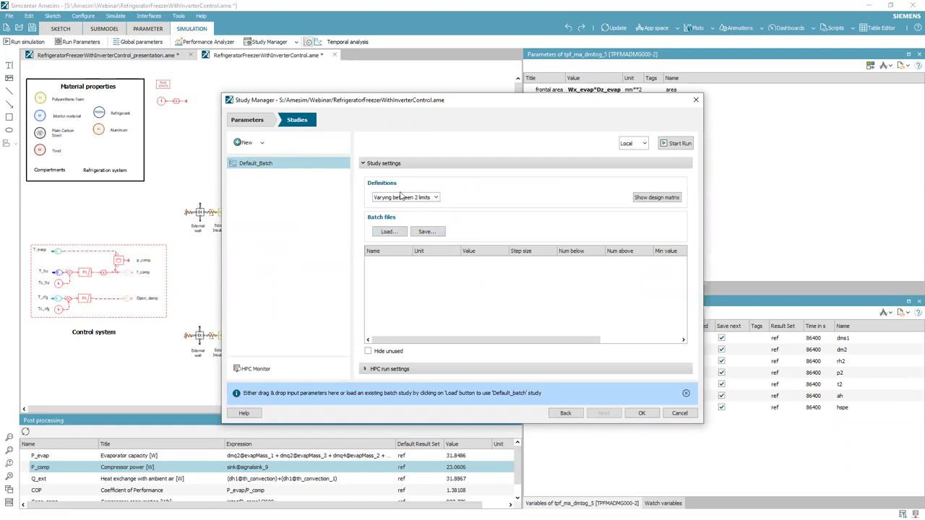
{"action": "left_click", "coordinate": [395, 234]}
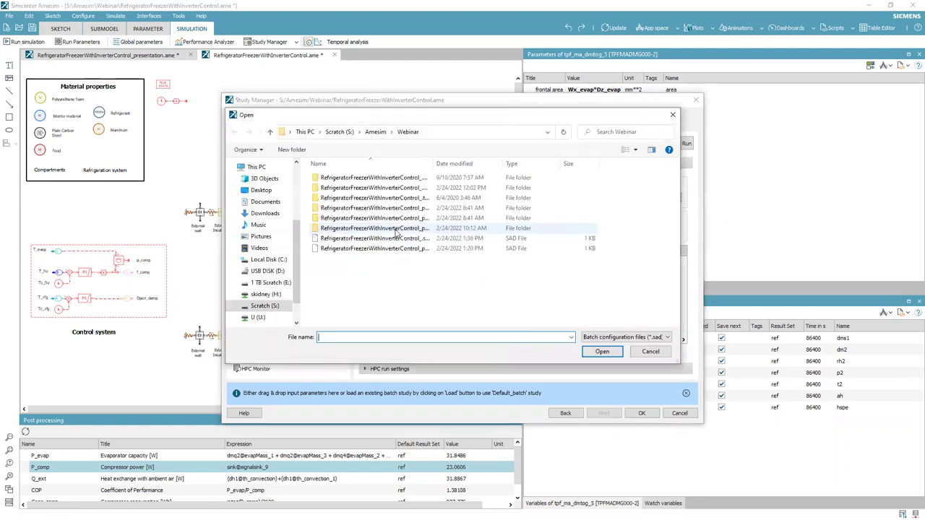
{"action": "left_click", "coordinate": [651, 351]}
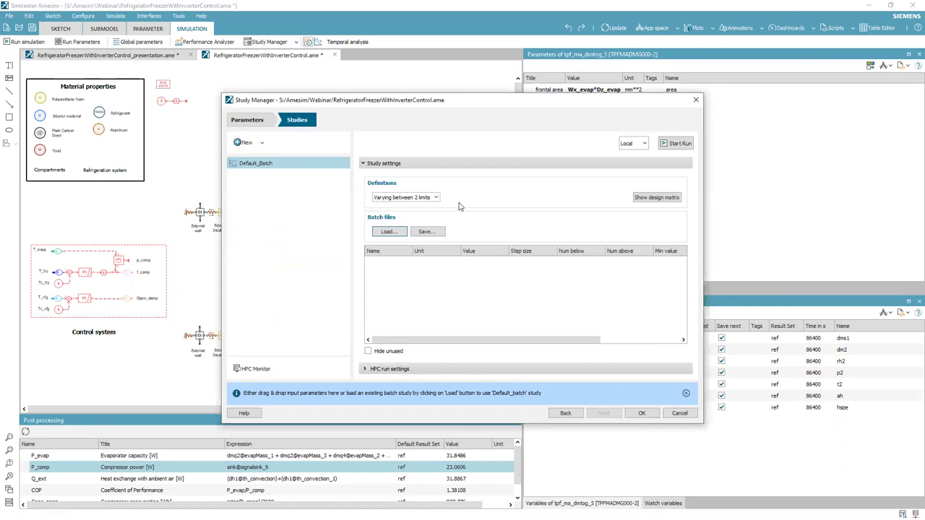
Try the design matrix, discard, and reopen the Study Manager on its empty Parameters page.
{"action": "left_click", "coordinate": [665, 198]}
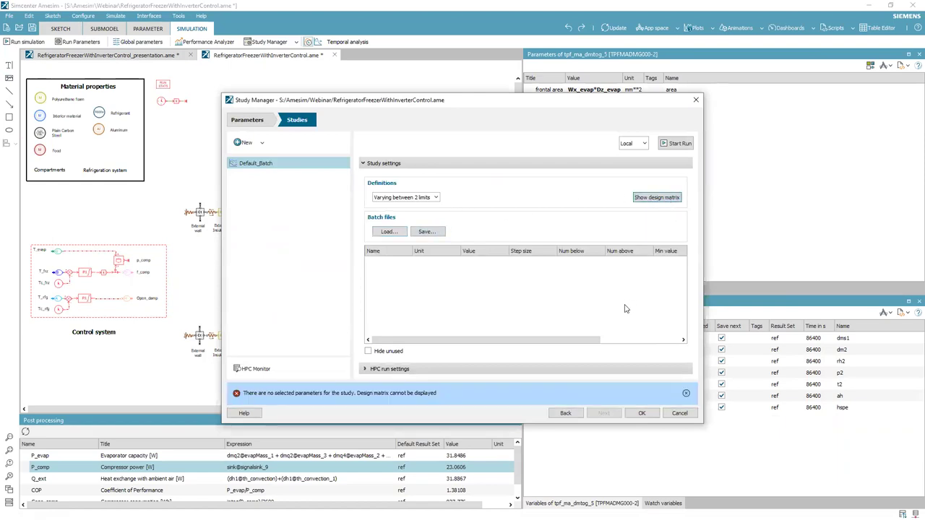
{"action": "left_click", "coordinate": [679, 414]}
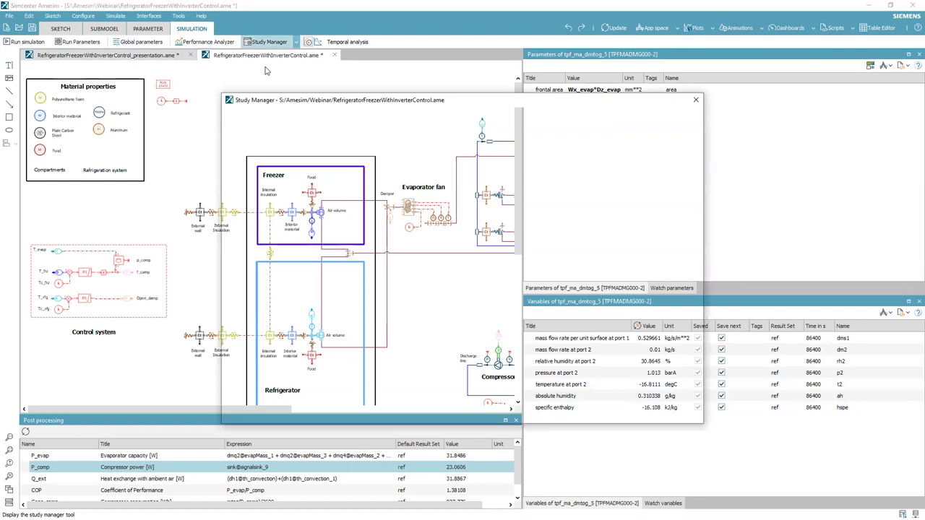
{"action": "left_click", "coordinate": [263, 42]}
{"action": "left_click", "coordinate": [256, 125]}
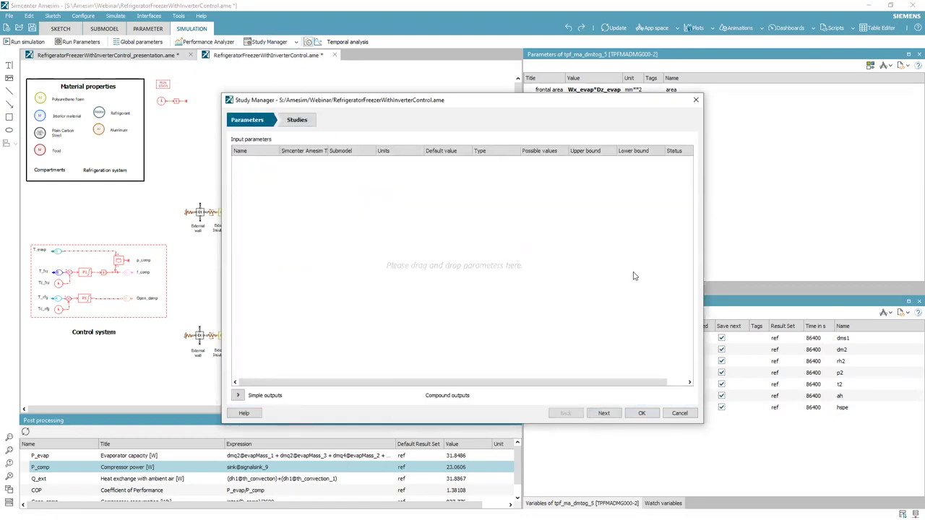
Show the design matrix from the Studies page, scroll the batch table, then cancel the Study Manager.
{"action": "left_click", "coordinate": [295, 120]}
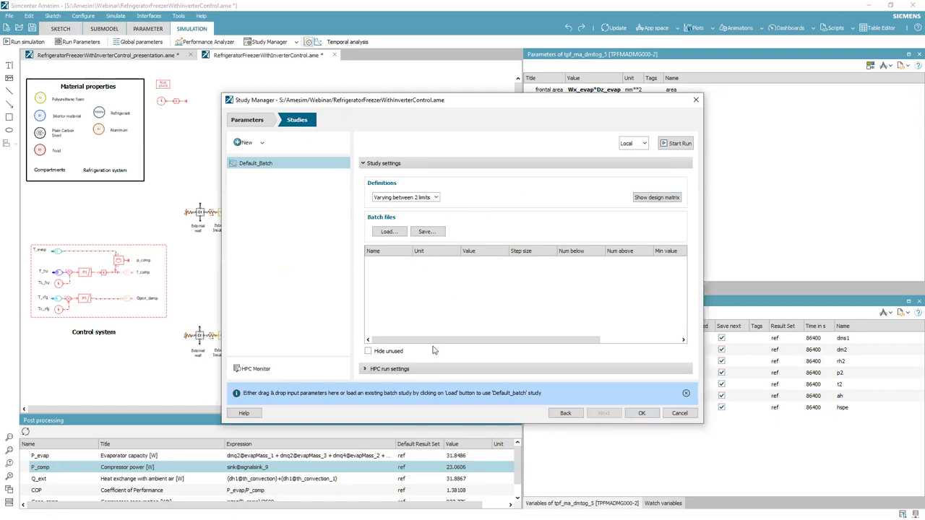
{"action": "left_click", "coordinate": [657, 201]}
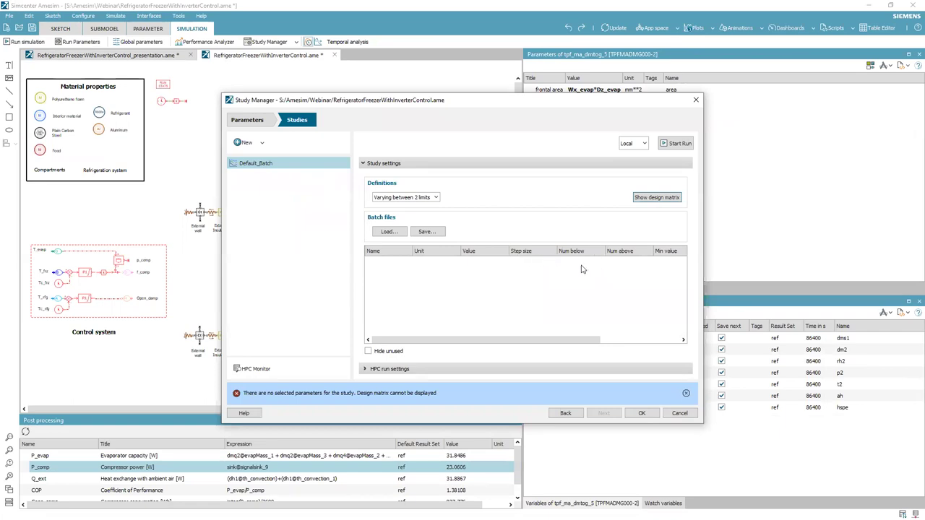
{"action": "left_click_drag", "start_coordinate": [600, 341], "coordinate": [627, 341]}
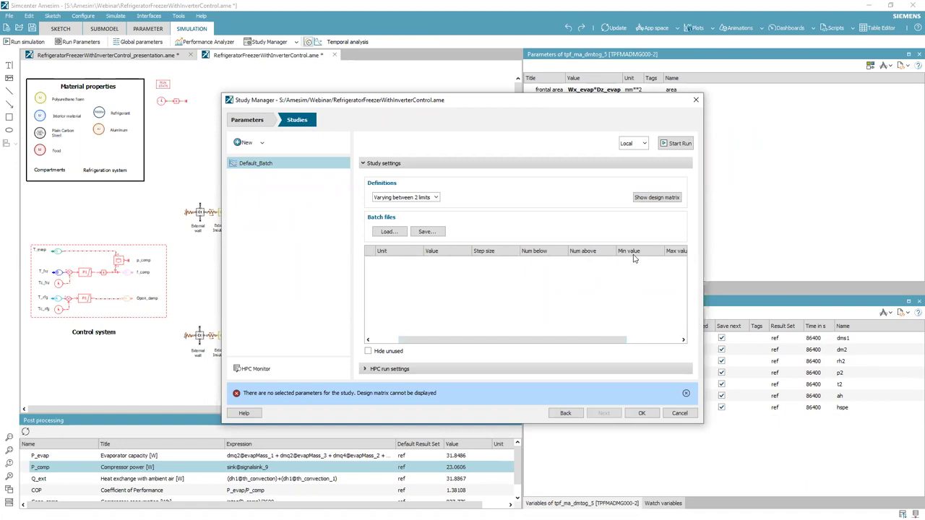
{"action": "left_click_drag", "start_coordinate": [608, 340], "coordinate": [561, 350]}
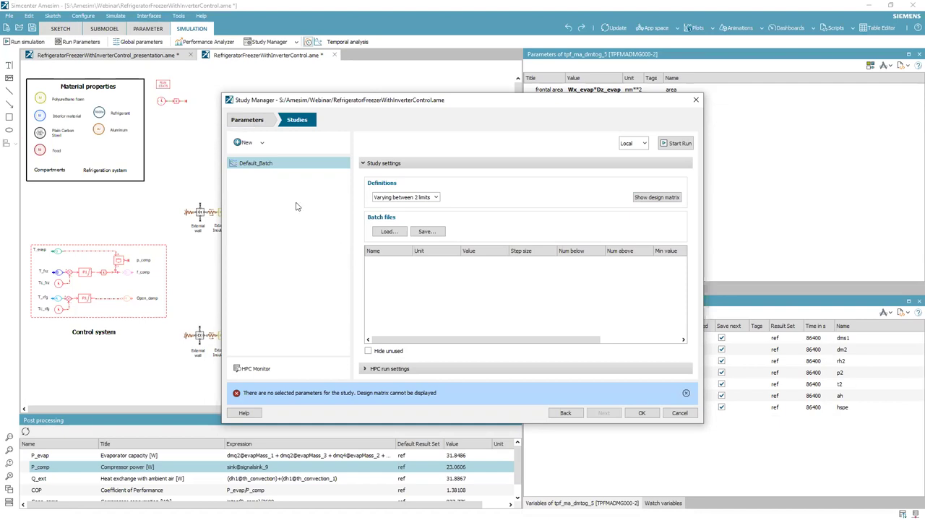
{"action": "left_click", "coordinate": [257, 121]}
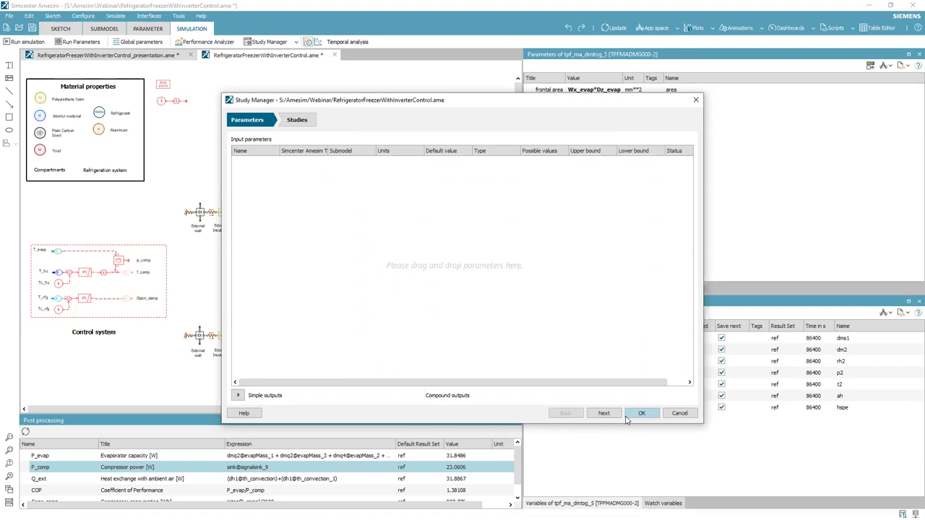
{"action": "left_click", "coordinate": [680, 413]}
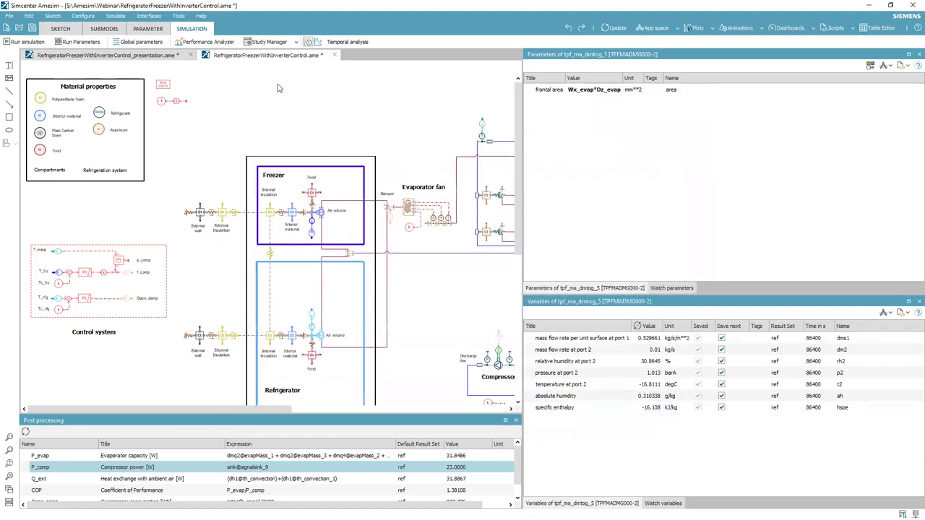
{"action": "left_click", "coordinate": [713, 29]}
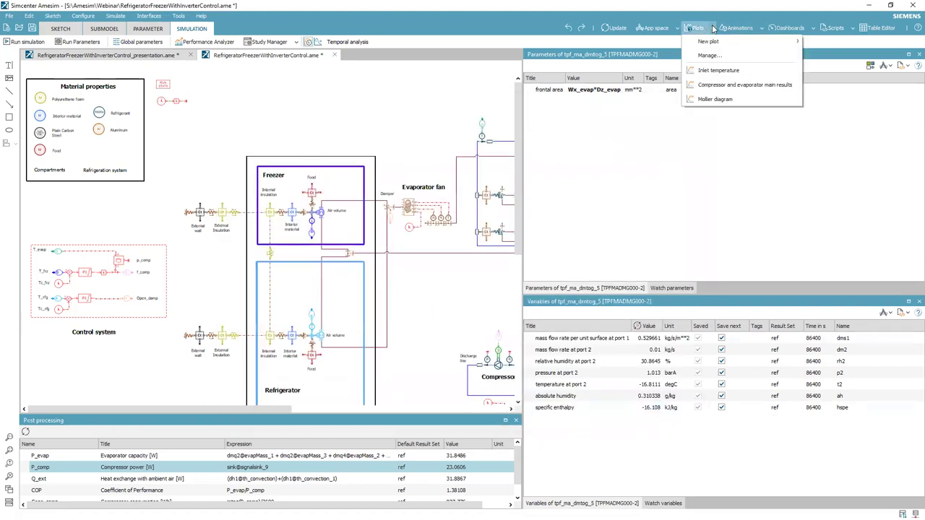
{"action": "left_click", "coordinate": [716, 98]}
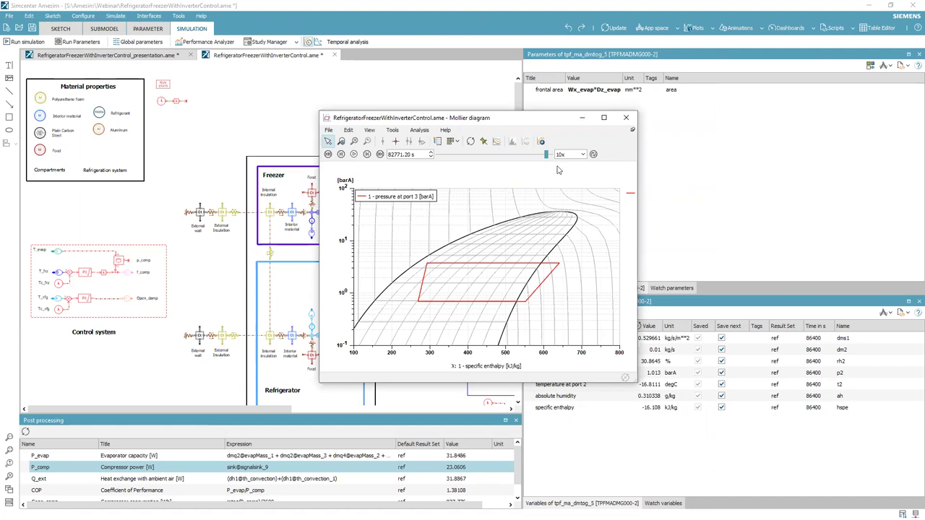
{"action": "left_click", "coordinate": [625, 119]}
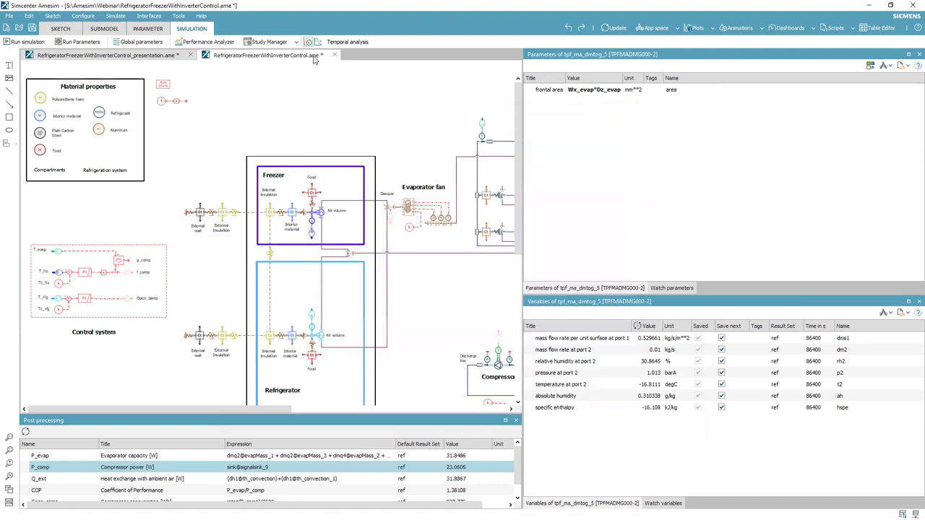
{"action": "left_click", "coordinate": [268, 42]}
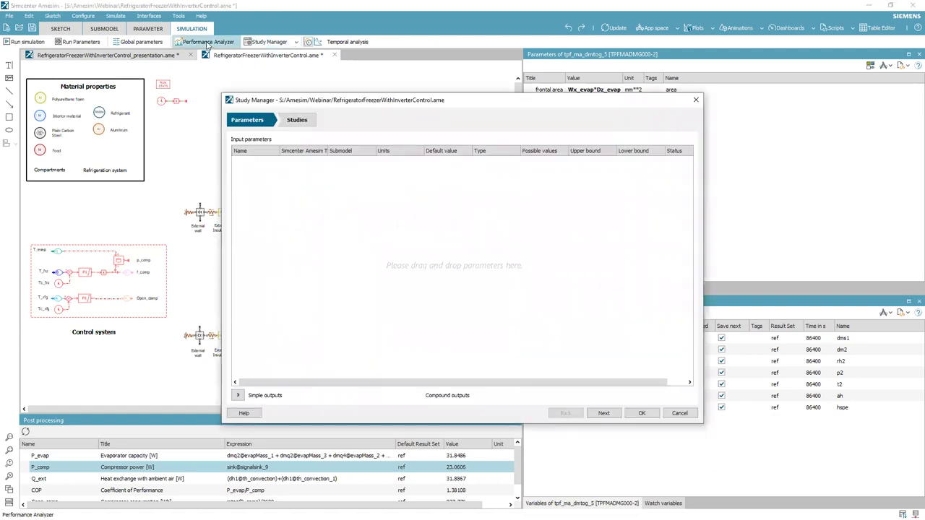
{"action": "left_click", "coordinate": [312, 123]}
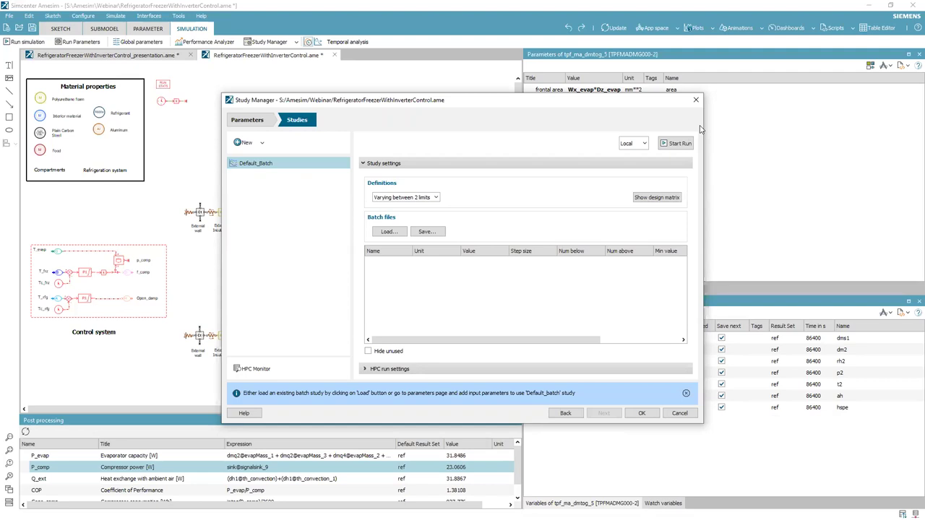
{"action": "left_click", "coordinate": [679, 413]}
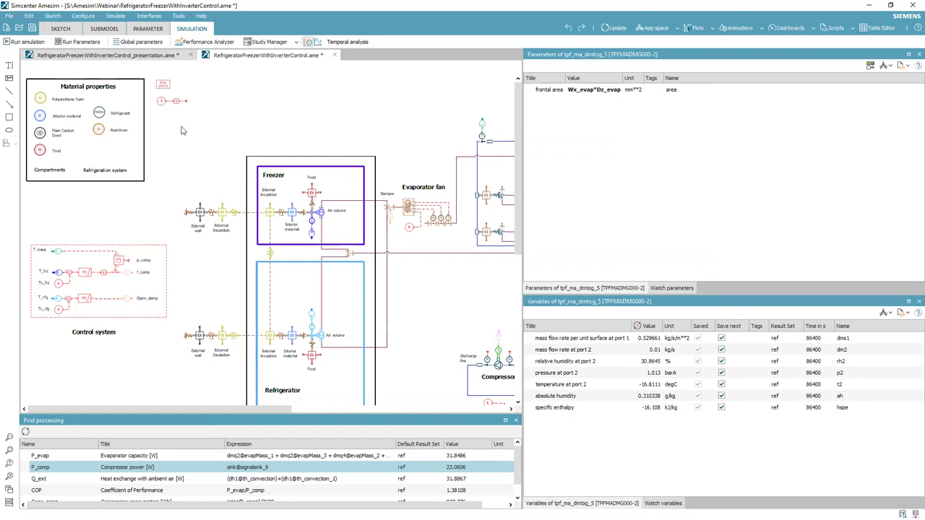
Switch to the presentation copy and list the Two-Phase Flow components in the library tree.
{"action": "left_click", "coordinate": [155, 56]}
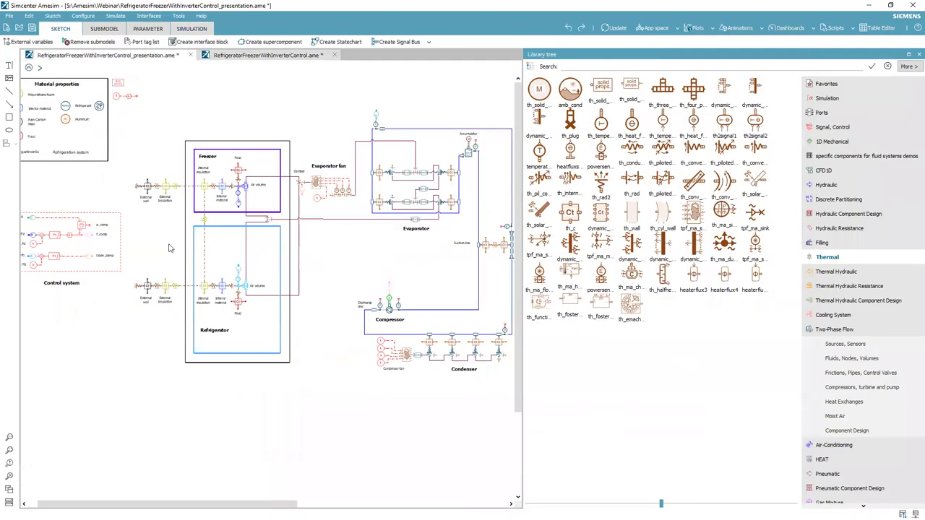
{"action": "scroll", "coordinate": [145, 415], "scroll_direction": "left", "scroll_amount": 1}
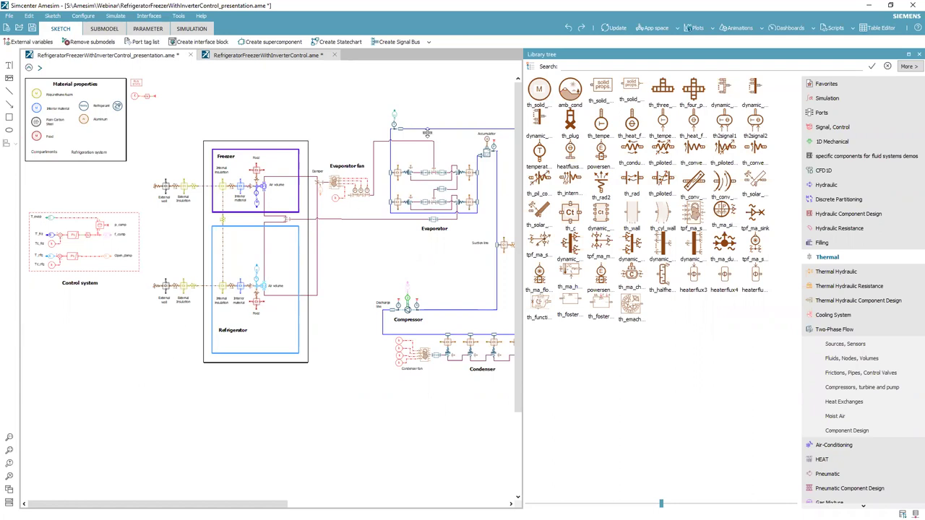
{"action": "left_click", "coordinate": [819, 329]}
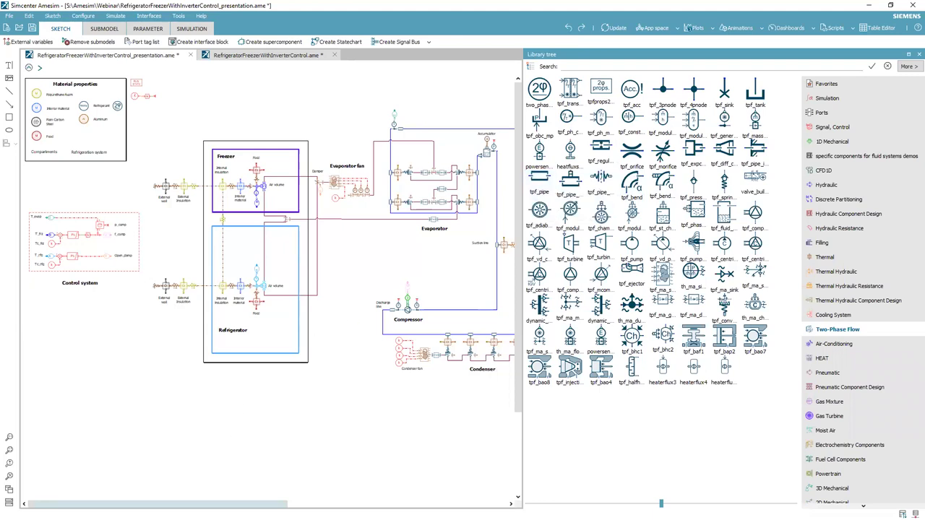
Zoom into the 1D/3D integrated exchanges illustration and pan to its 1D Amesim side.
{"action": "scroll", "coordinate": [433, 361], "scroll_direction": "right", "scroll_amount": 10}
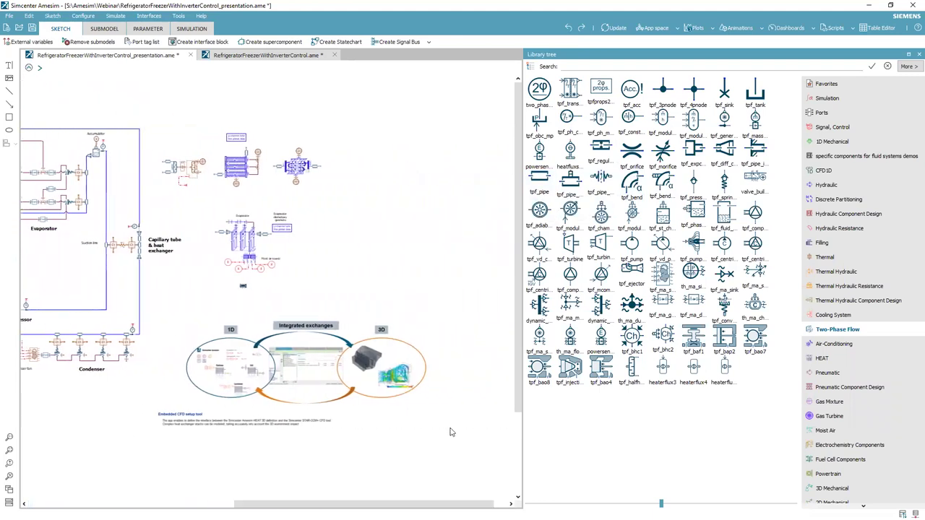
{"action": "scroll", "coordinate": [428, 396], "scroll_direction": "up", "scroll_amount": 6}
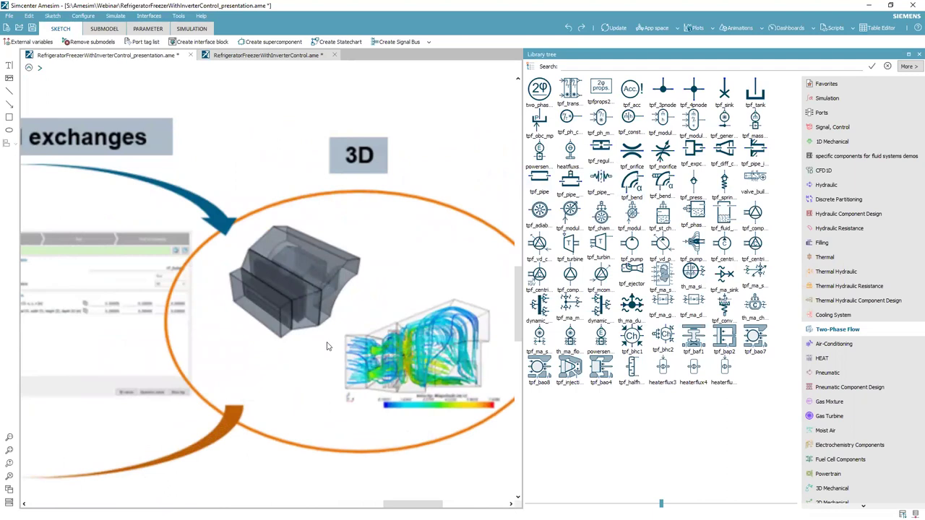
{"action": "scroll", "coordinate": [336, 305], "scroll_direction": "down", "scroll_amount": 1}
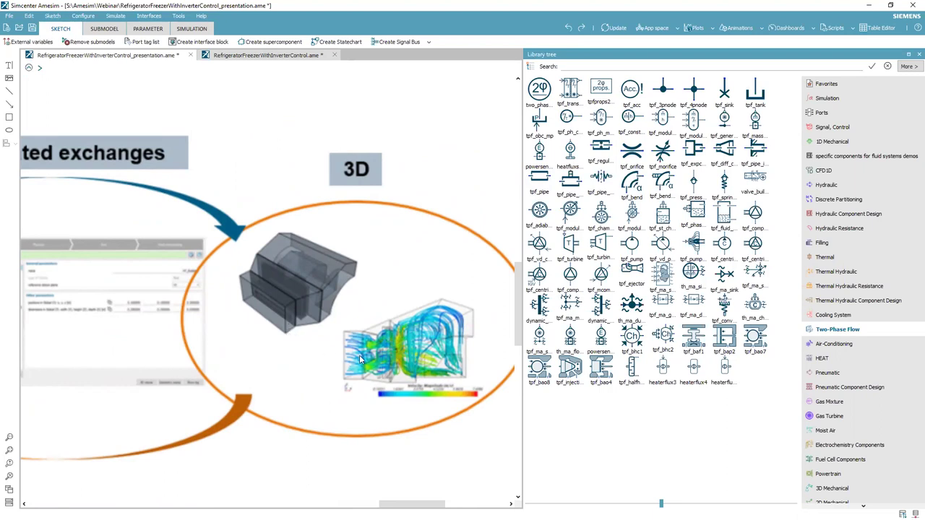
{"action": "left_click_drag", "start_coordinate": [422, 504], "coordinate": [369, 503]}
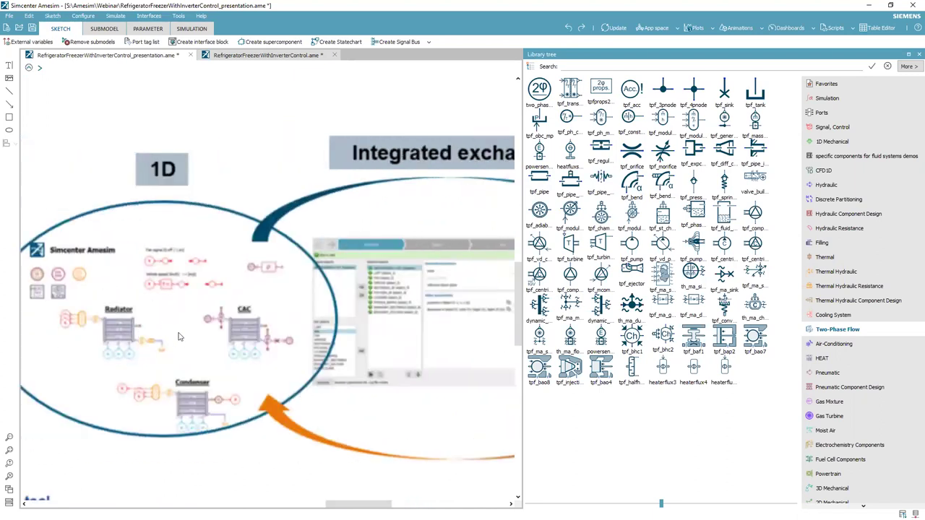